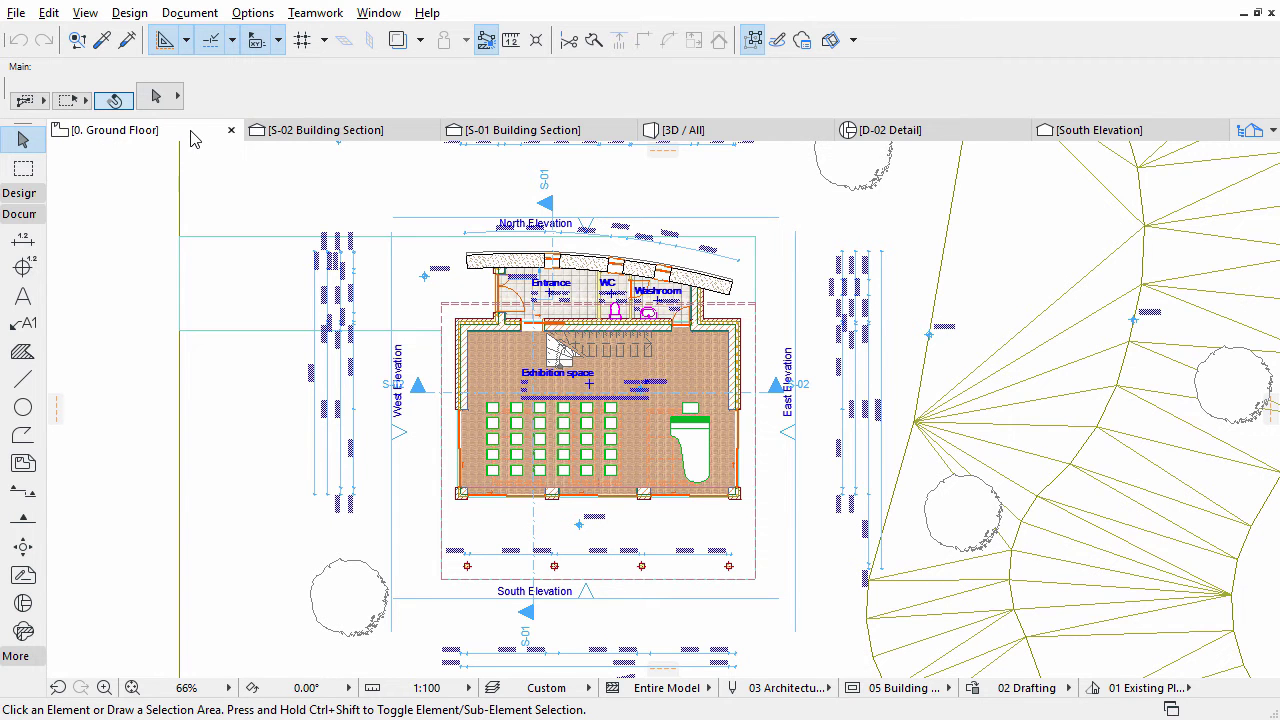
# Switch to the D-02 Detail drawing of the dimensioned frame profile.
pyautogui.click(1250, 130)
pyautogui.click(1211, 524)
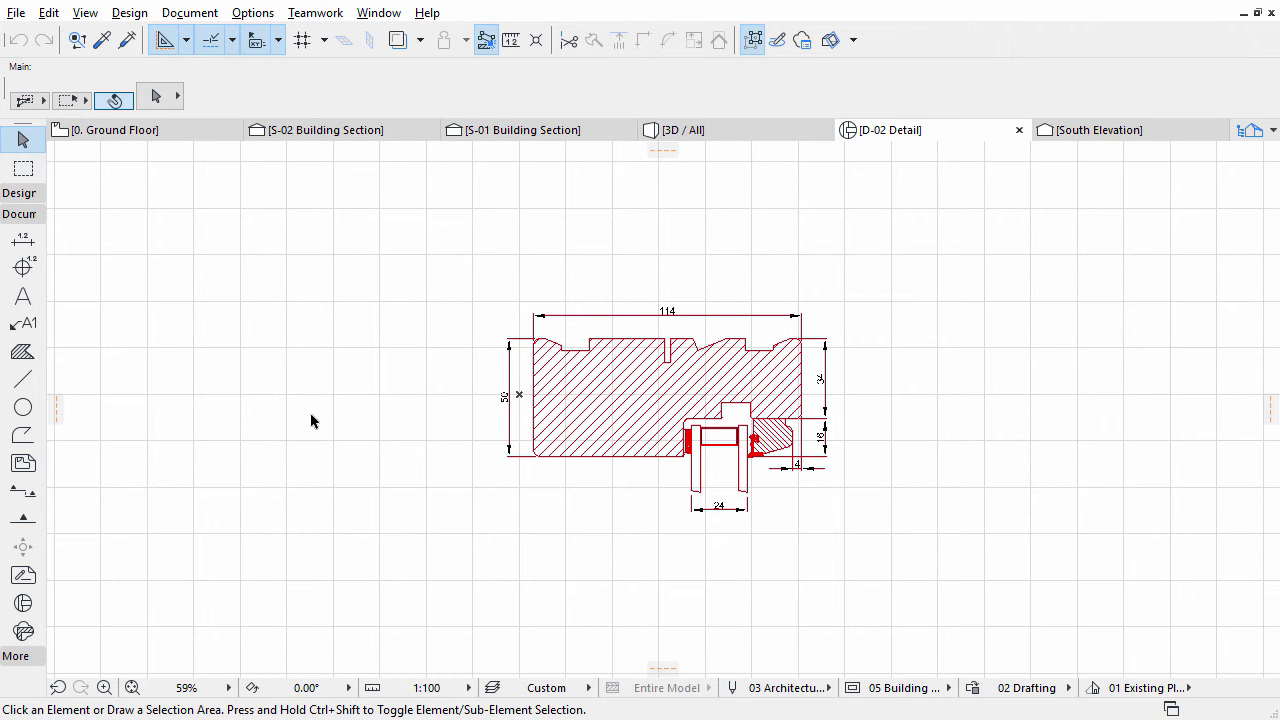
# From the ground floor, open All Openings Schedule under Navigator's Schedules > Element.
pyautogui.click(192, 136)
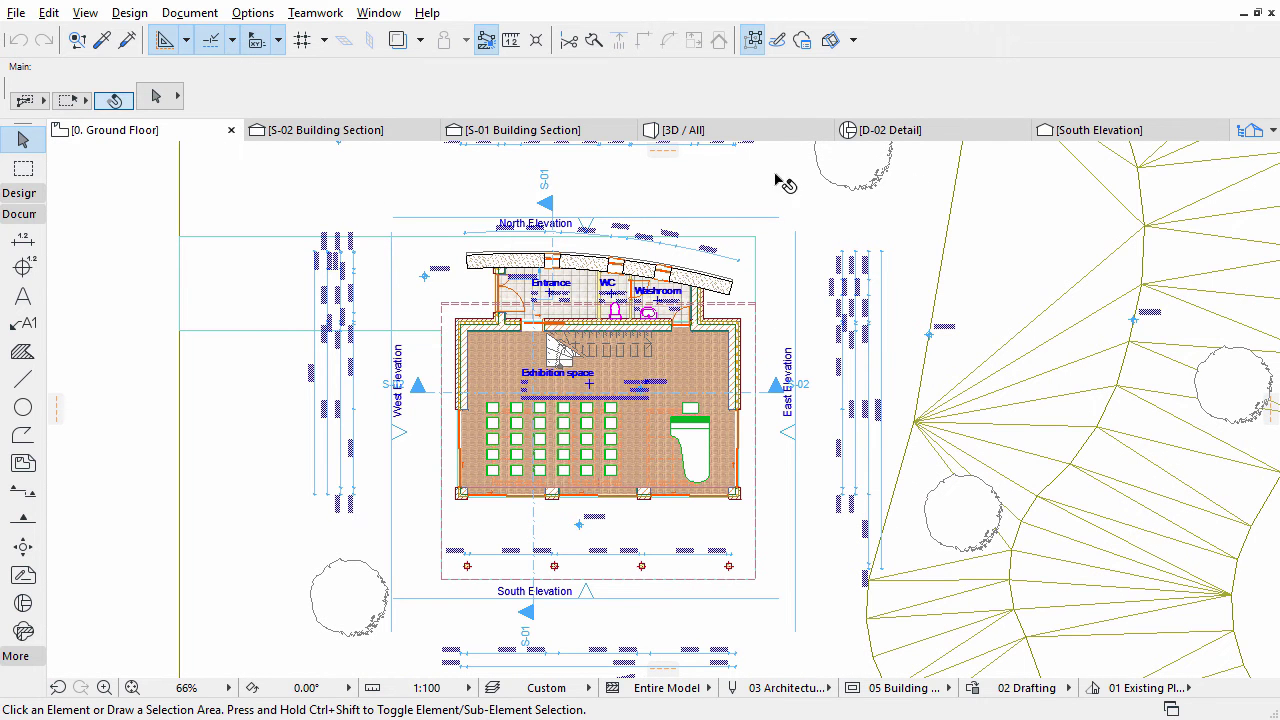
pyautogui.click(1247, 131)
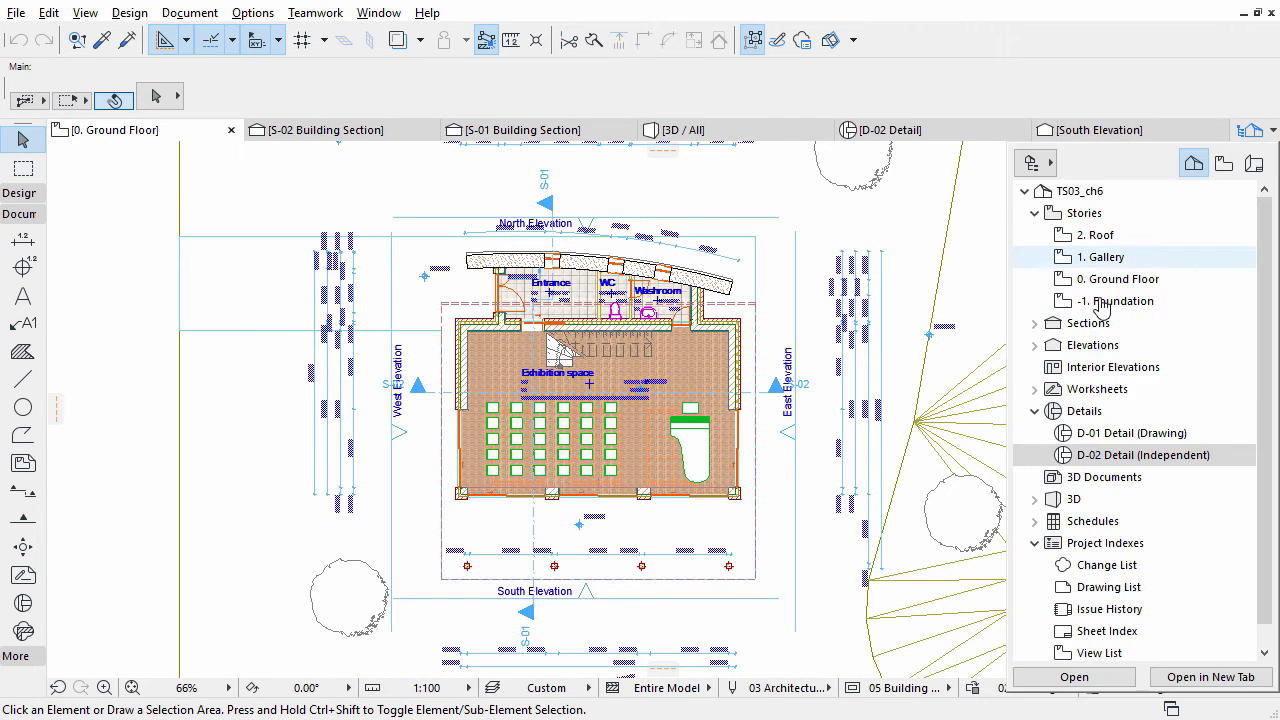
pyautogui.click(1035, 411)
pyautogui.click(1035, 477)
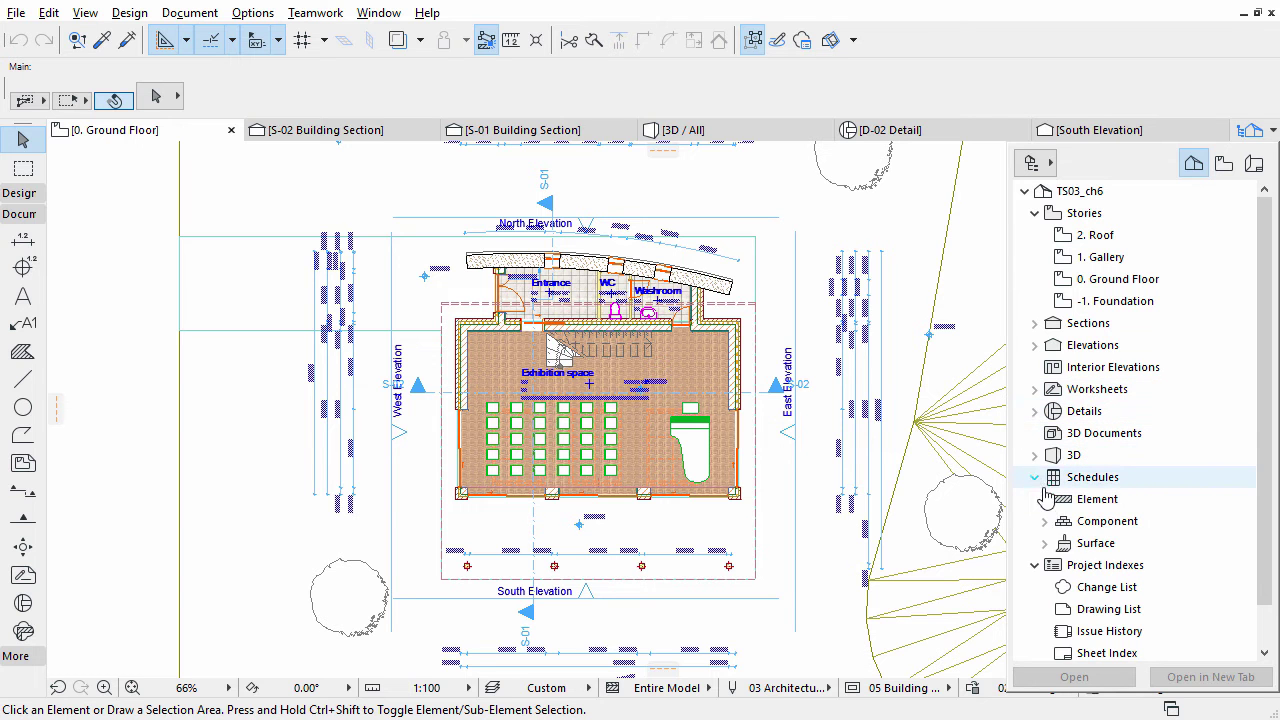
pyautogui.click(1045, 499)
pyautogui.click(1158, 524)
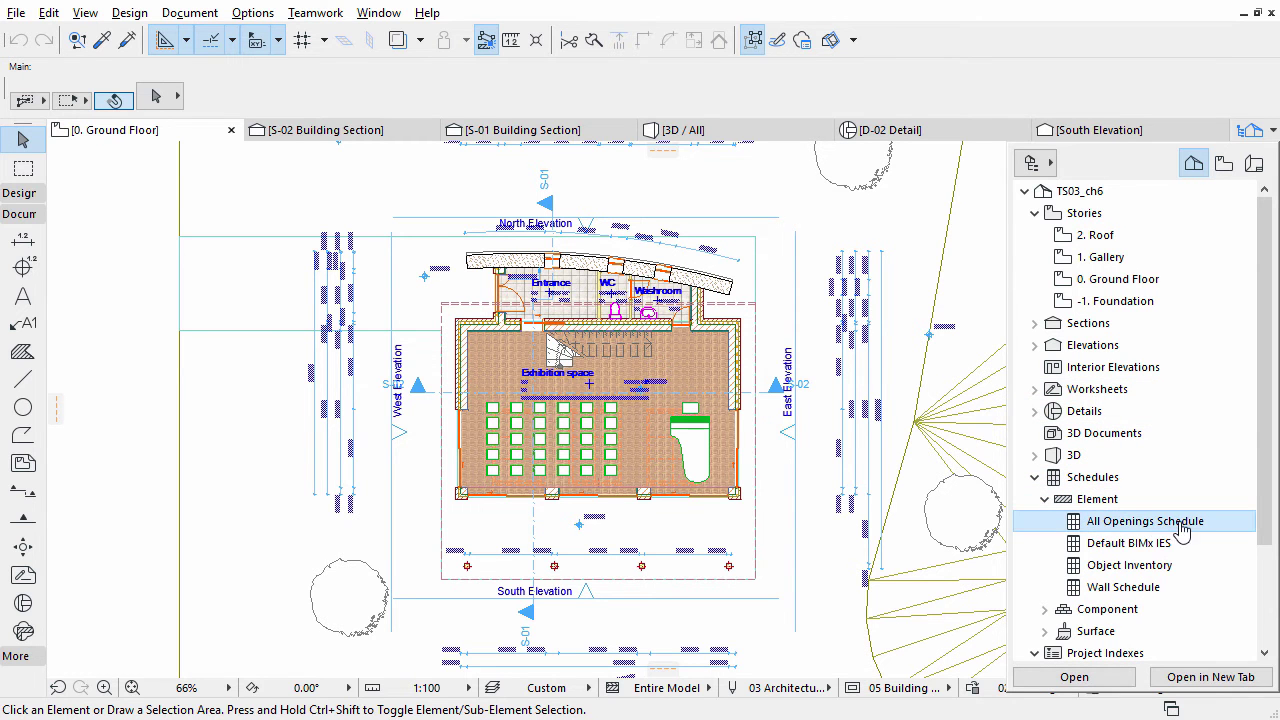
pyautogui.doubleClick(1212, 533)
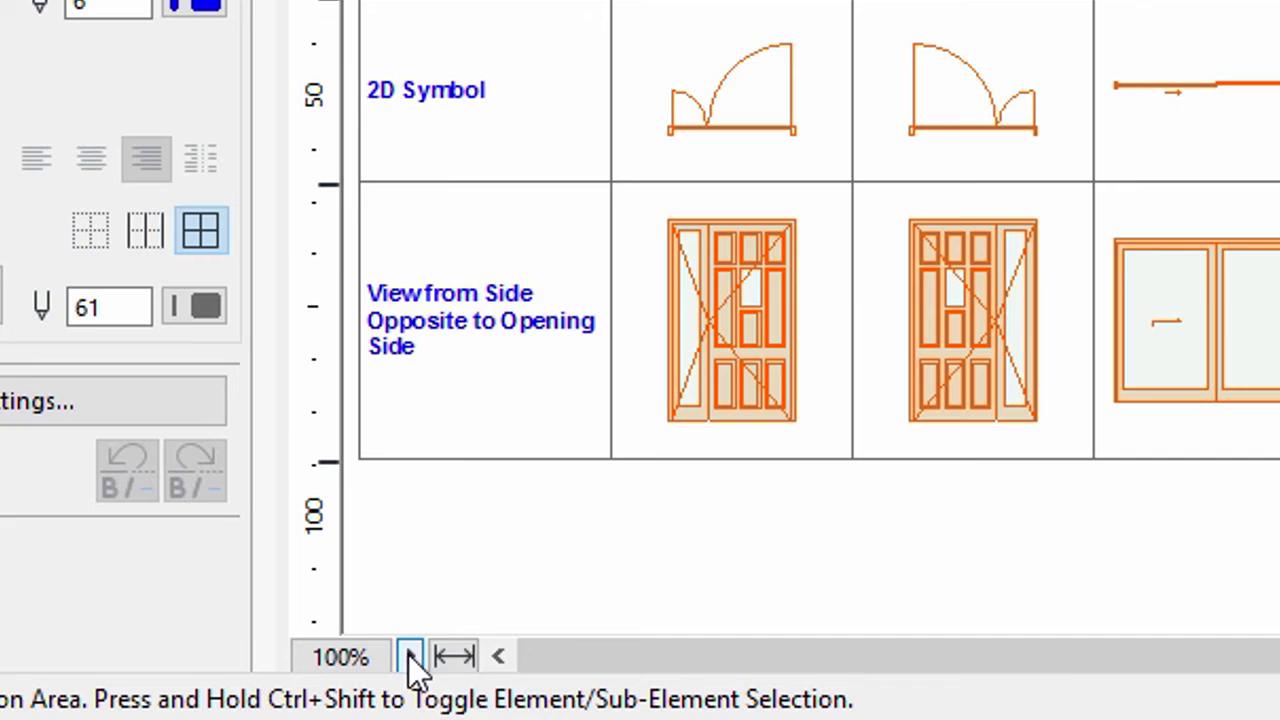
# Zoom the All Openings Schedule window to 150%.
pyautogui.click(376, 689)
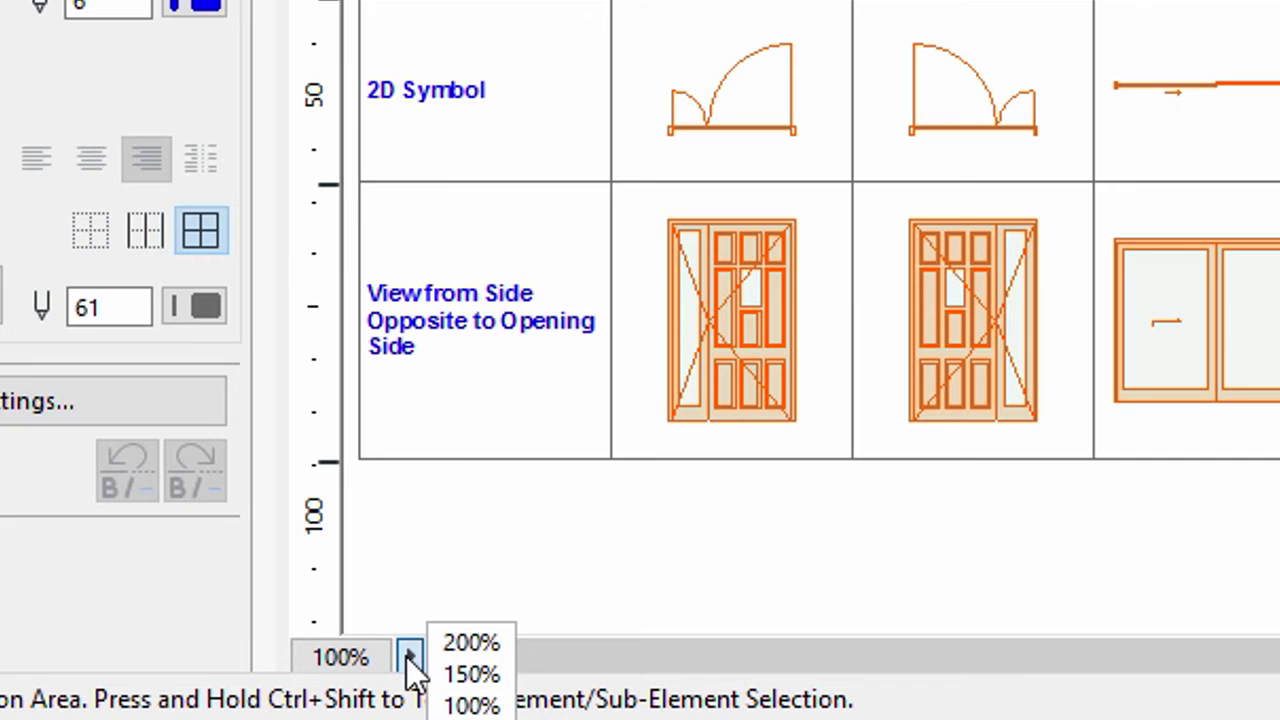
pyautogui.click(474, 676)
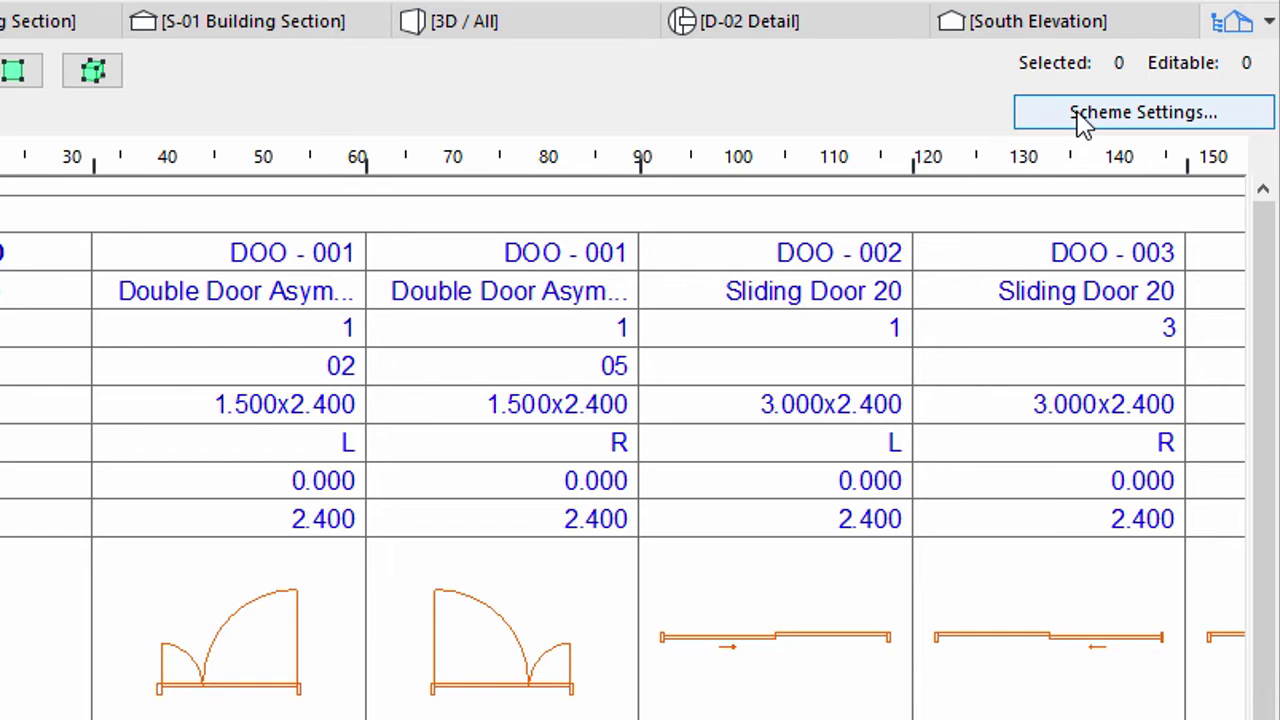
# Open Scheme Settings with Criteria collapsed to show the ten schedule fields.
pyautogui.click(1082, 122)
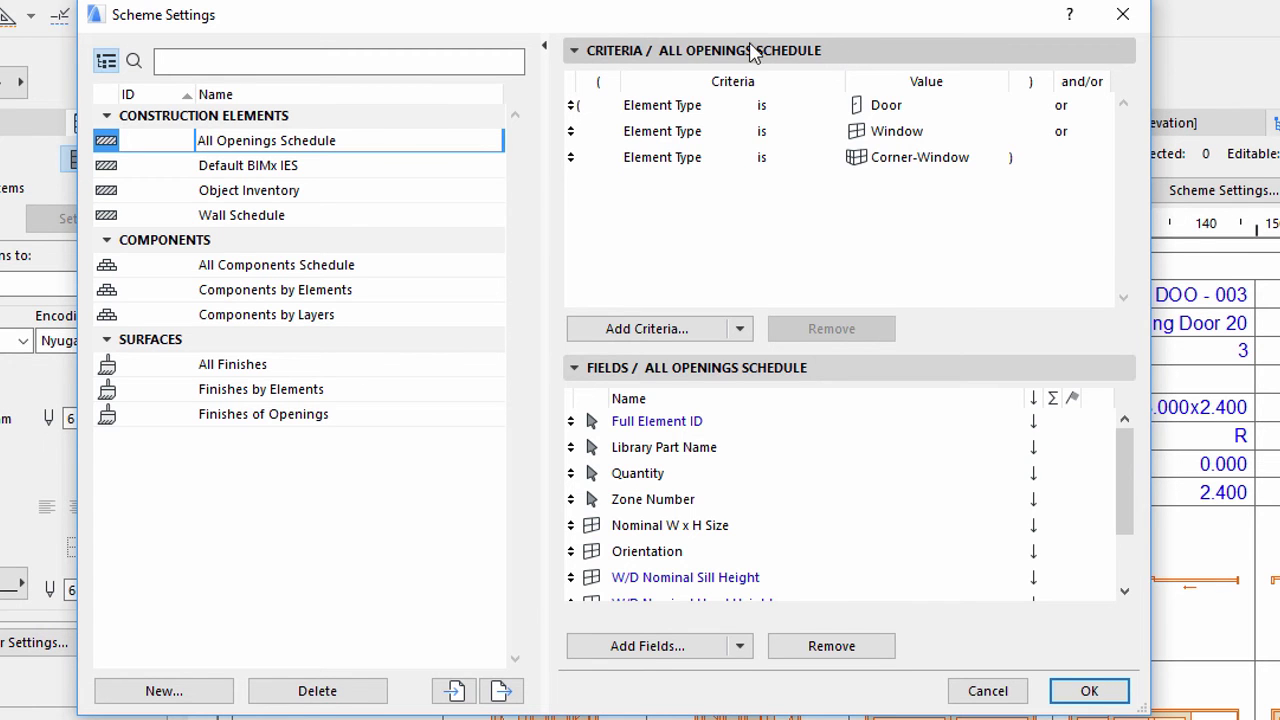
pyautogui.click(573, 50)
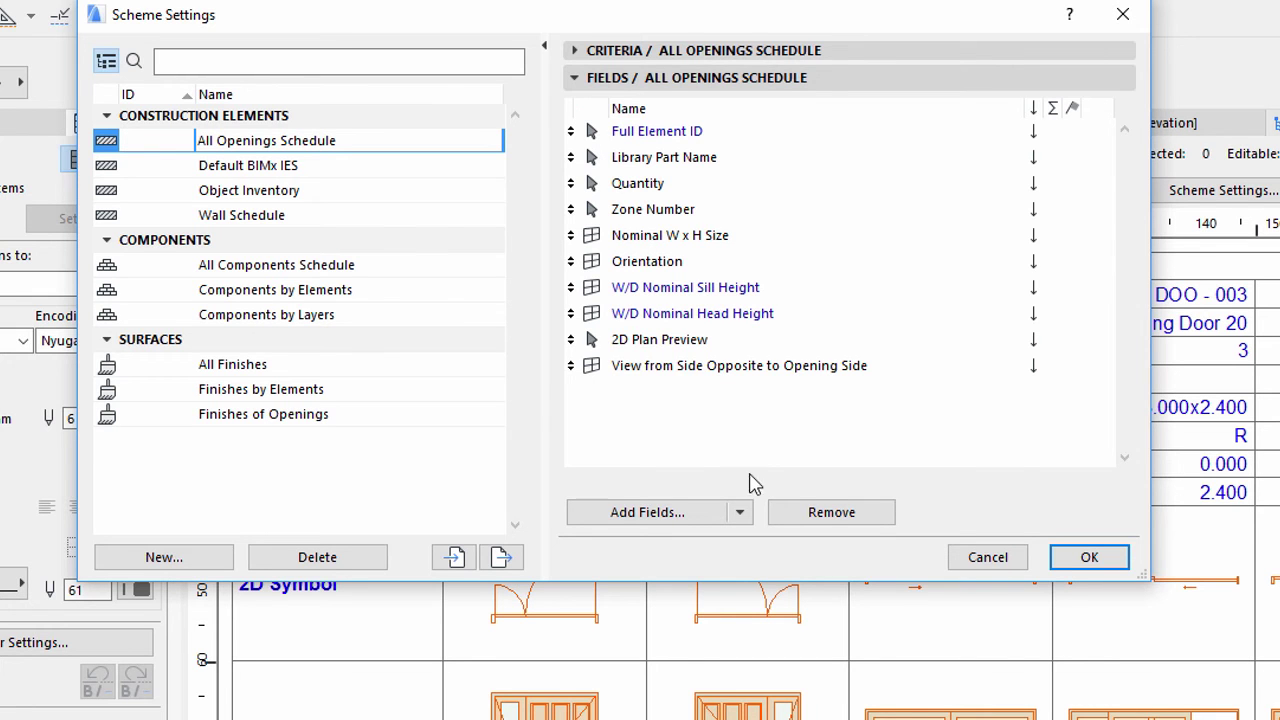
# Add the General parameters Home Story and Zone Name as schedule fields.
pyautogui.click(741, 514)
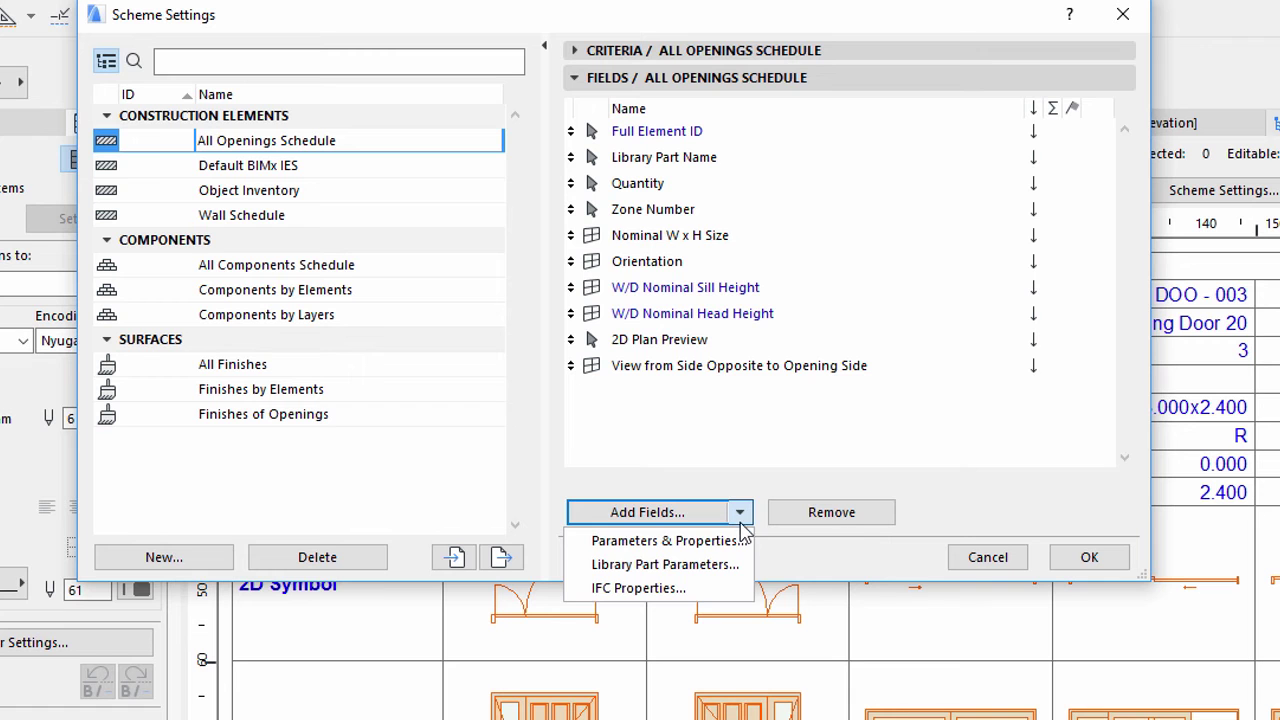
pyautogui.click(739, 550)
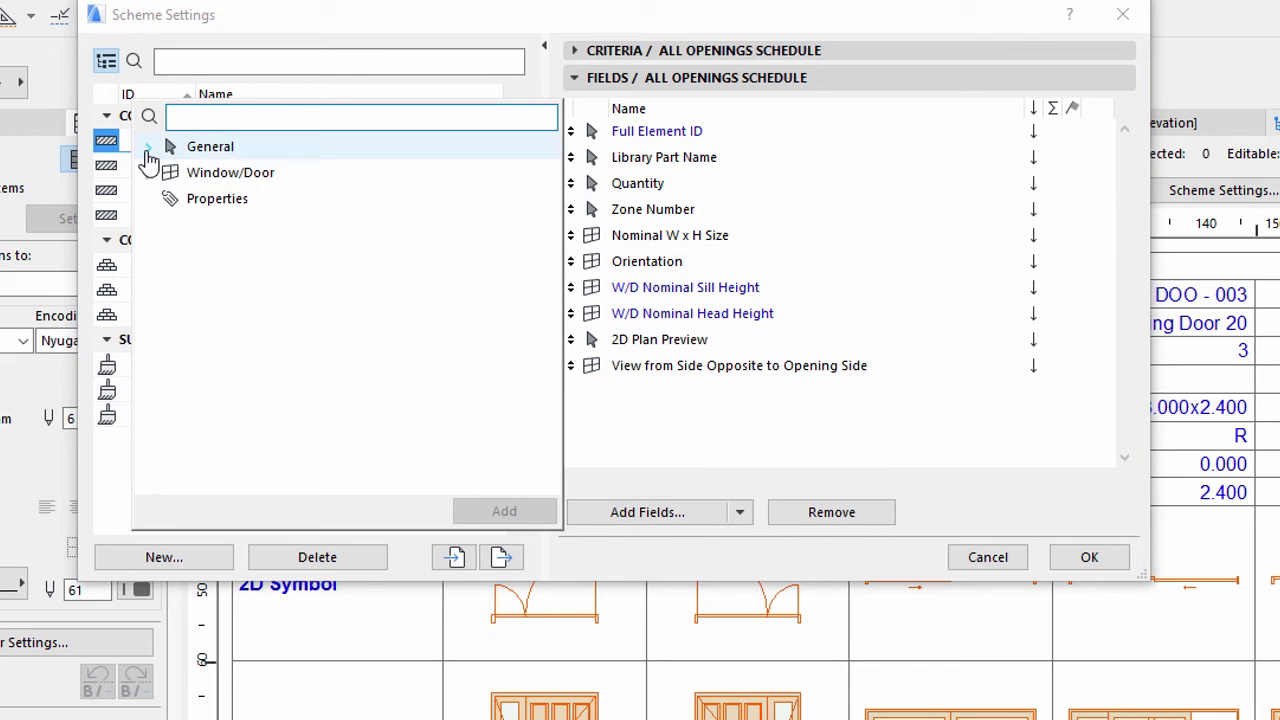
pyautogui.click(148, 150)
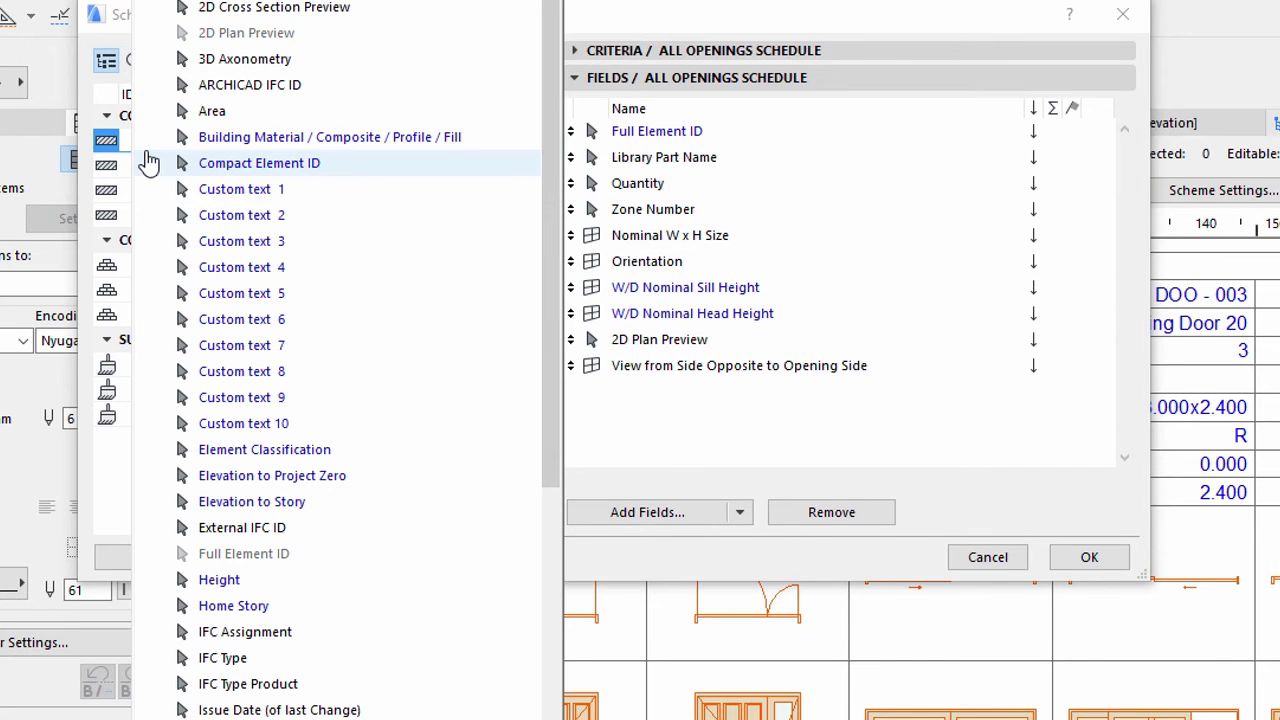
pyautogui.click(275, 606)
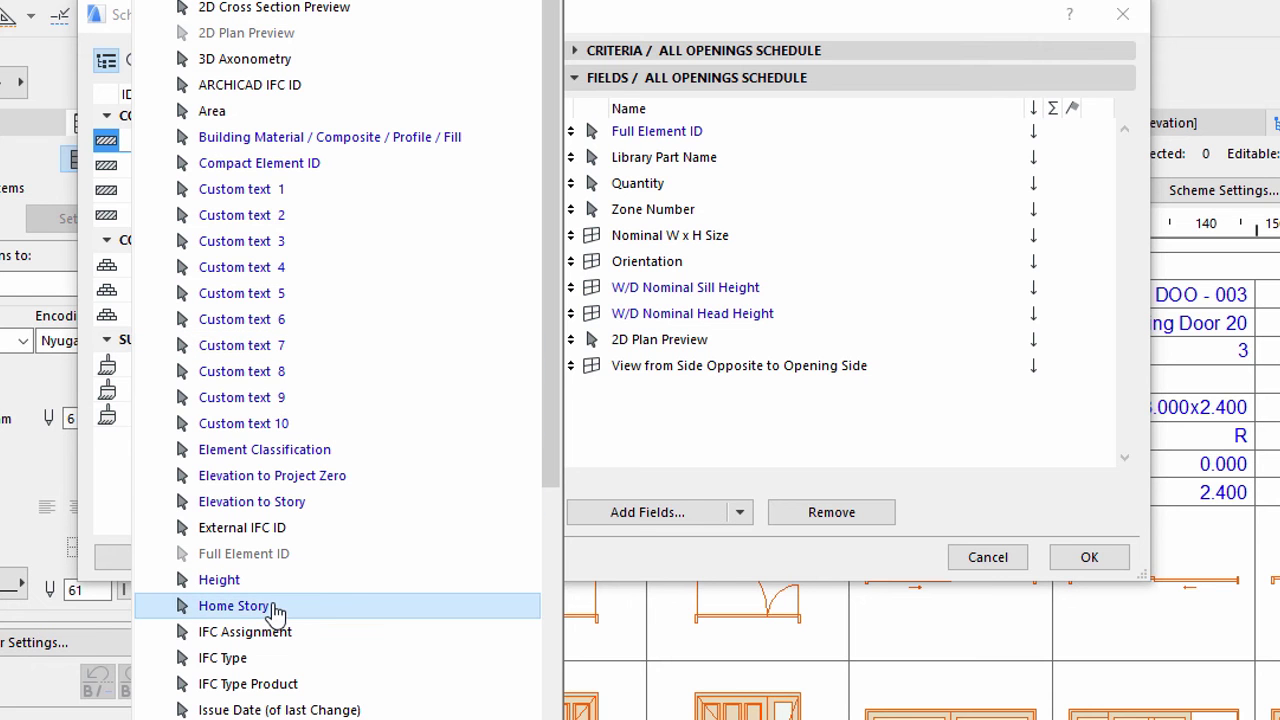
pyautogui.moveTo(563, 463); pyautogui.dragTo(566, 715)
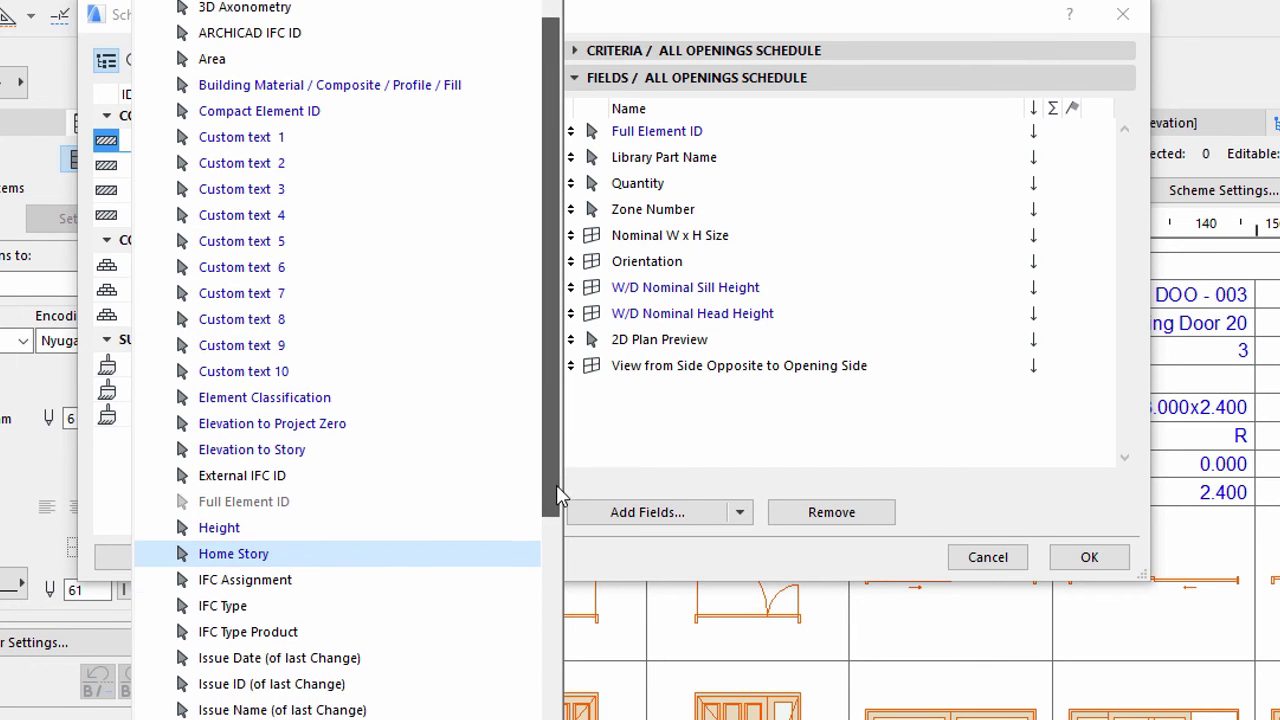
pyautogui.scroll(-1, 490, 650)
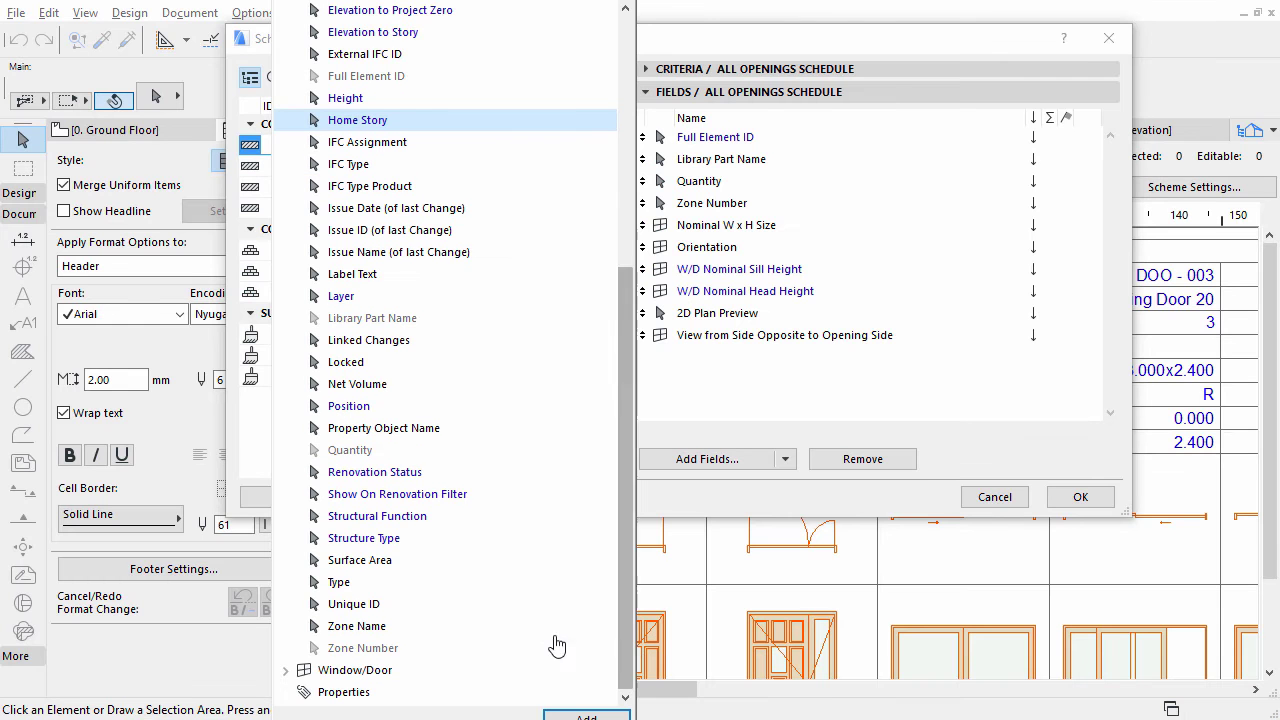
pyautogui.keyDown('ctrl'); pyautogui.click(432, 632); pyautogui.keyUp('ctrl')
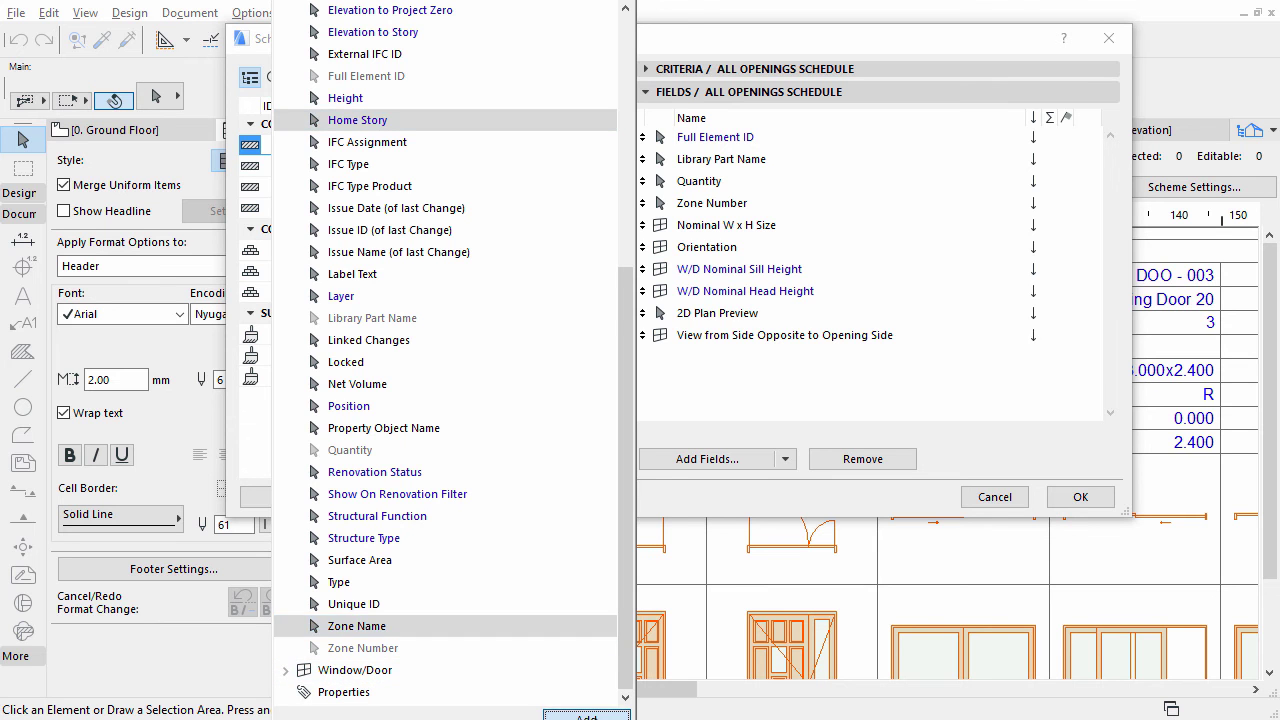
pyautogui.click(587, 716)
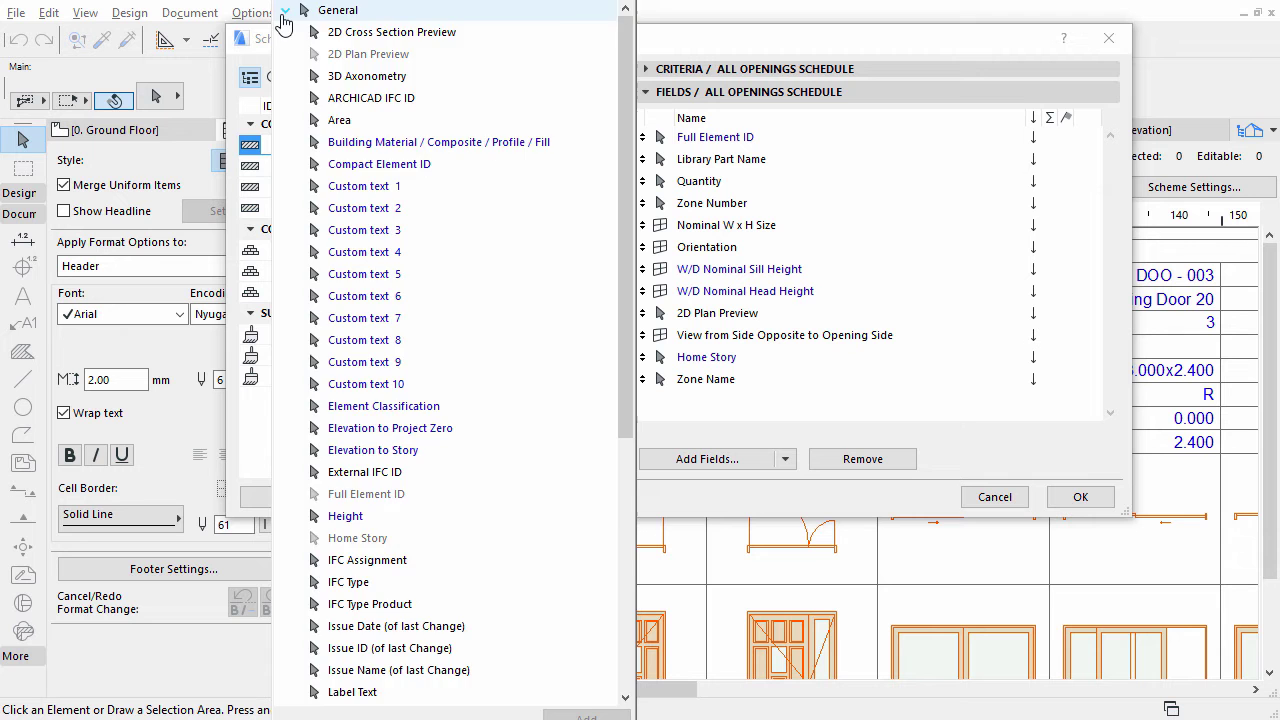
# Add the Window/Door Height and Width parameters as schedule fields.
pyautogui.click(286, 11)
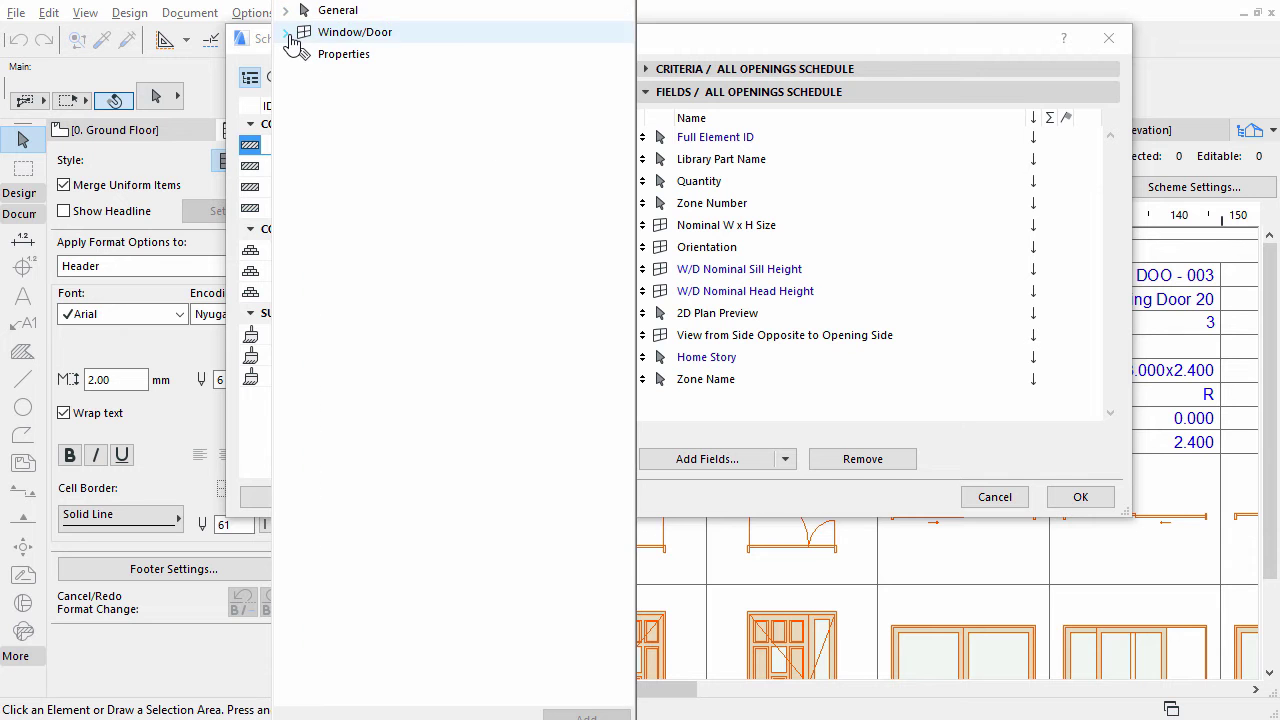
pyautogui.click(289, 34)
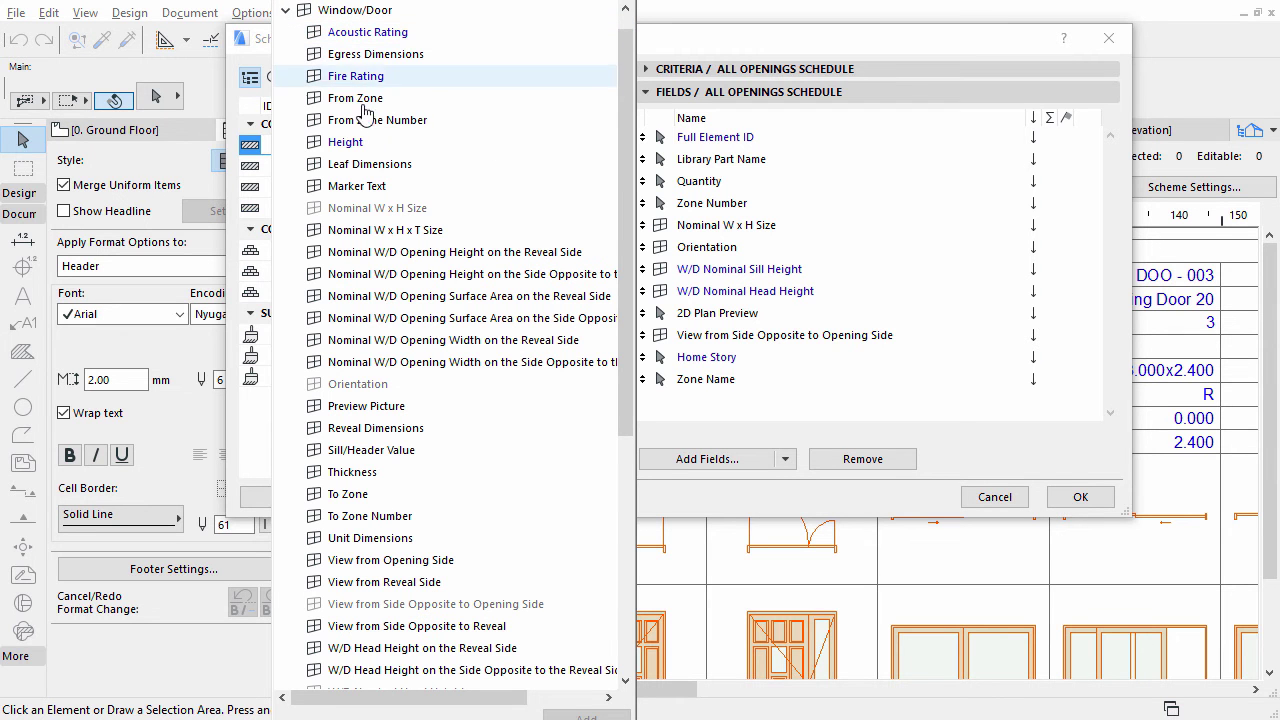
pyautogui.click(345, 142)
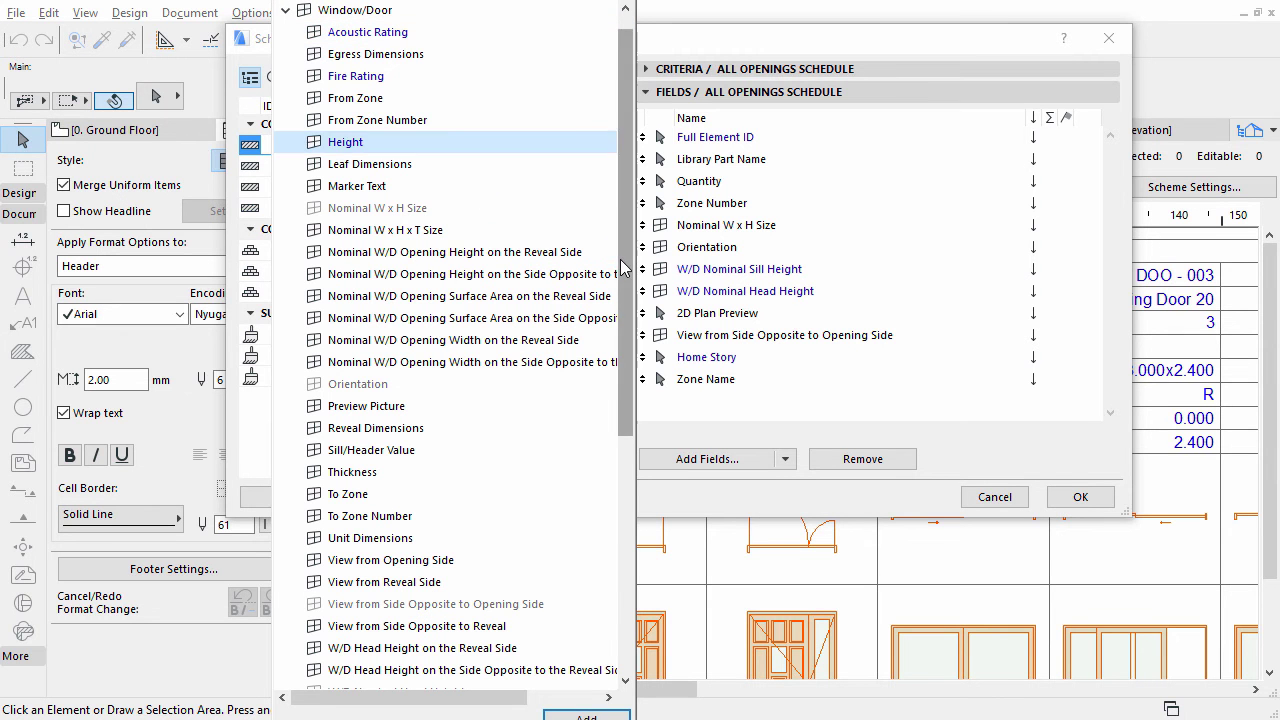
pyautogui.moveTo(626, 283); pyautogui.dragTo(630, 520)
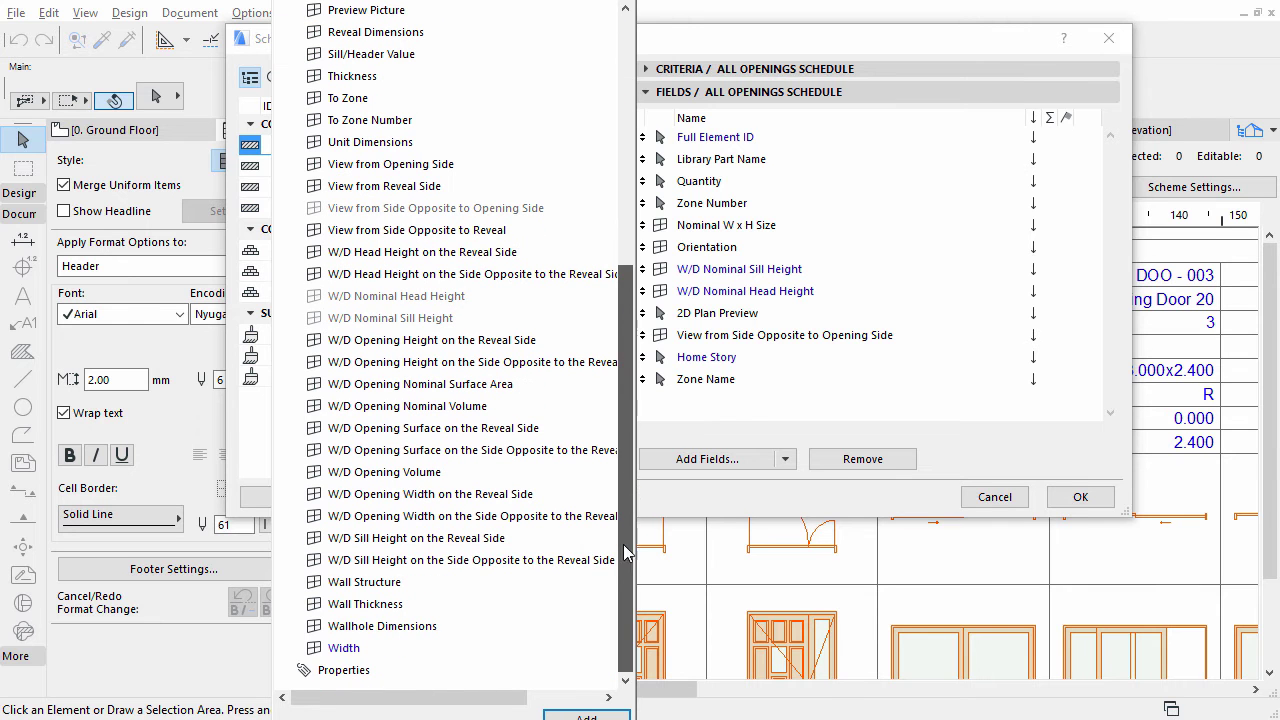
pyautogui.click(365, 650)
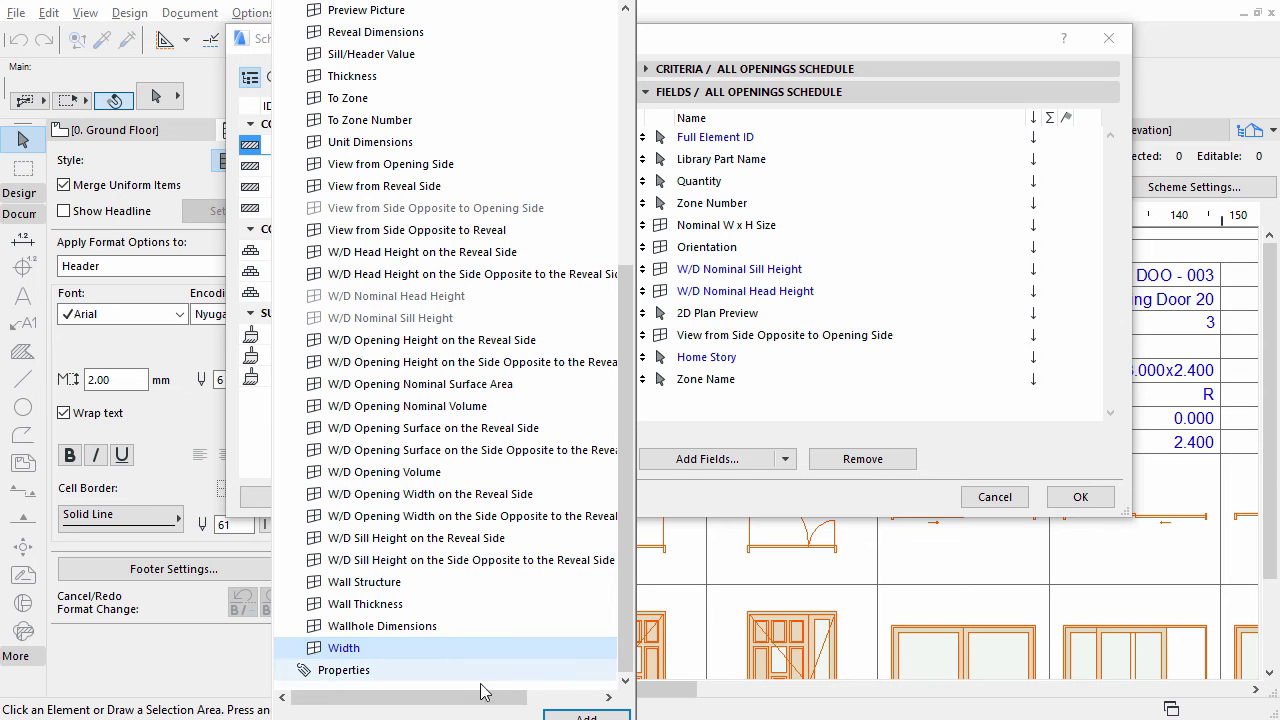
pyautogui.click(588, 714)
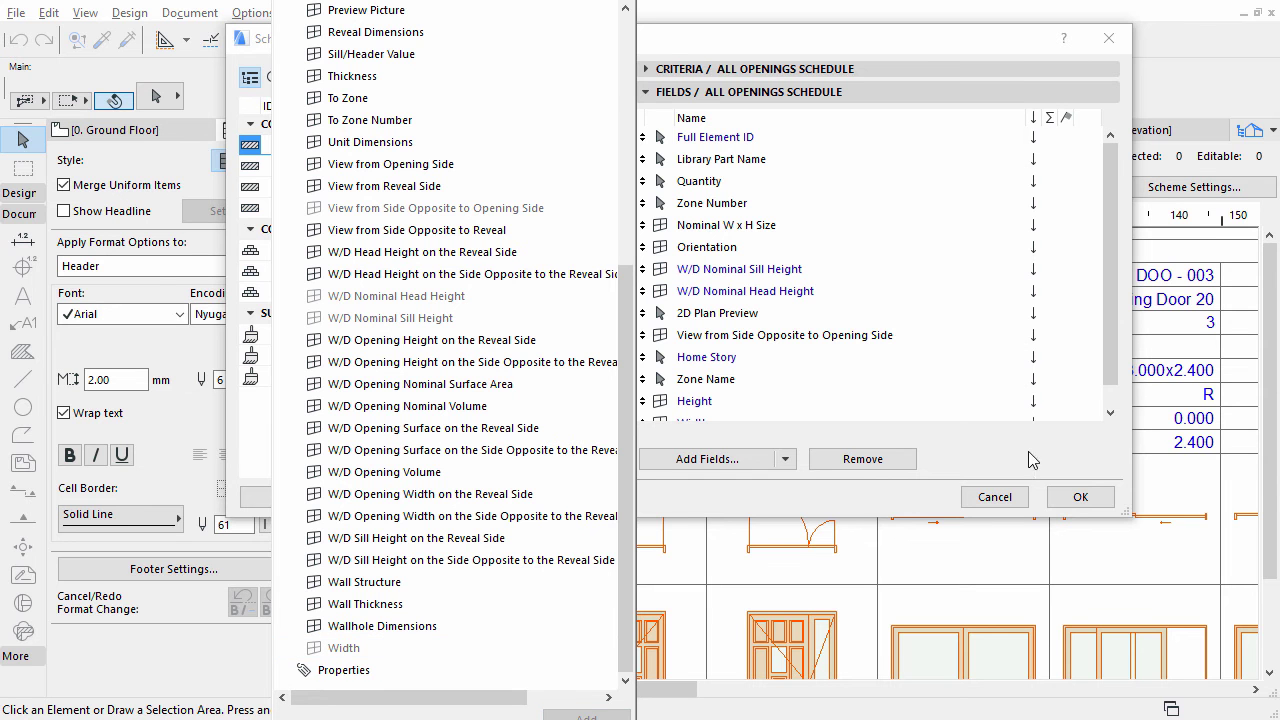
pyautogui.click(1110, 380)
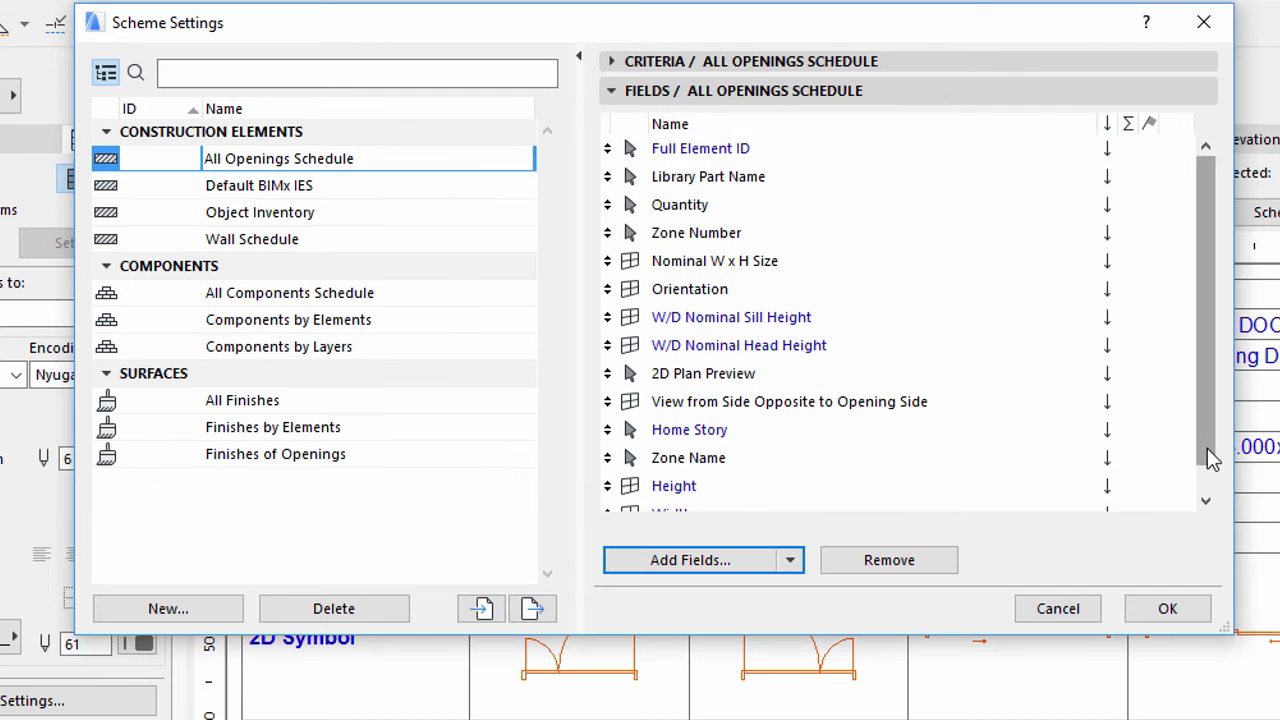
pyautogui.scroll(-1, 1112, 385)
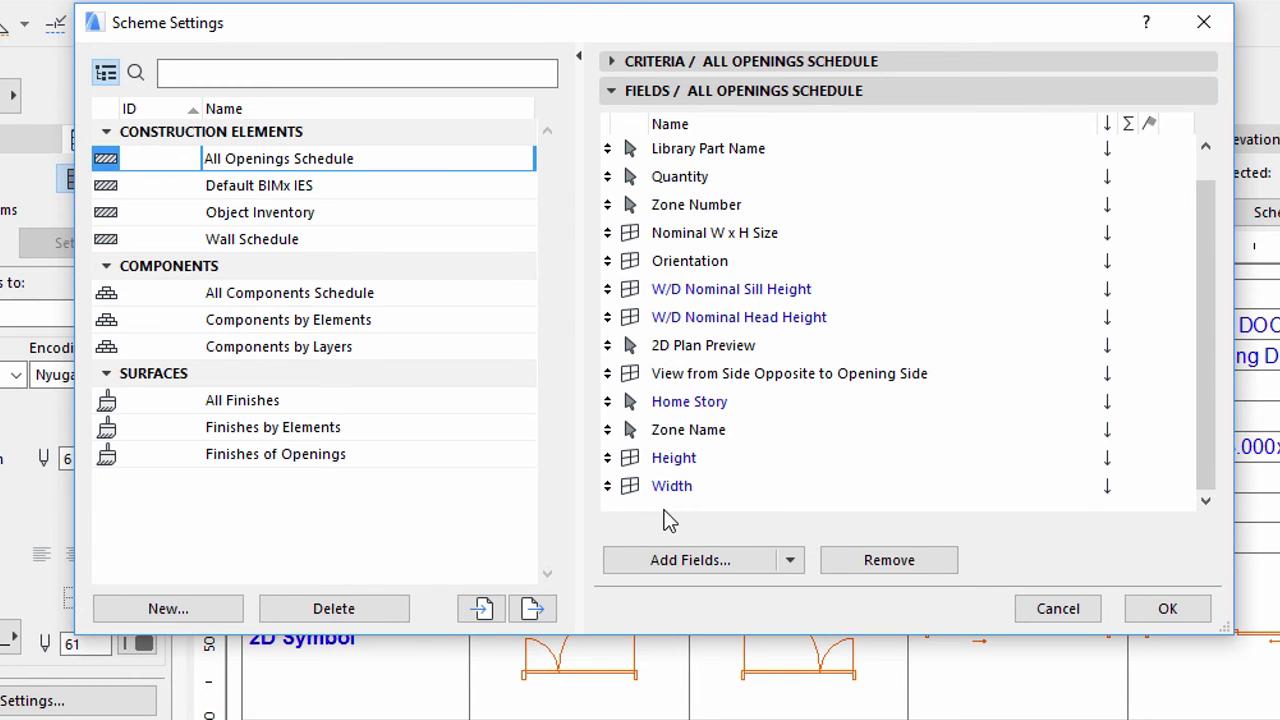
# Remove the Zone Number and Nominal W x H Size fields.
pyautogui.click(712, 212)
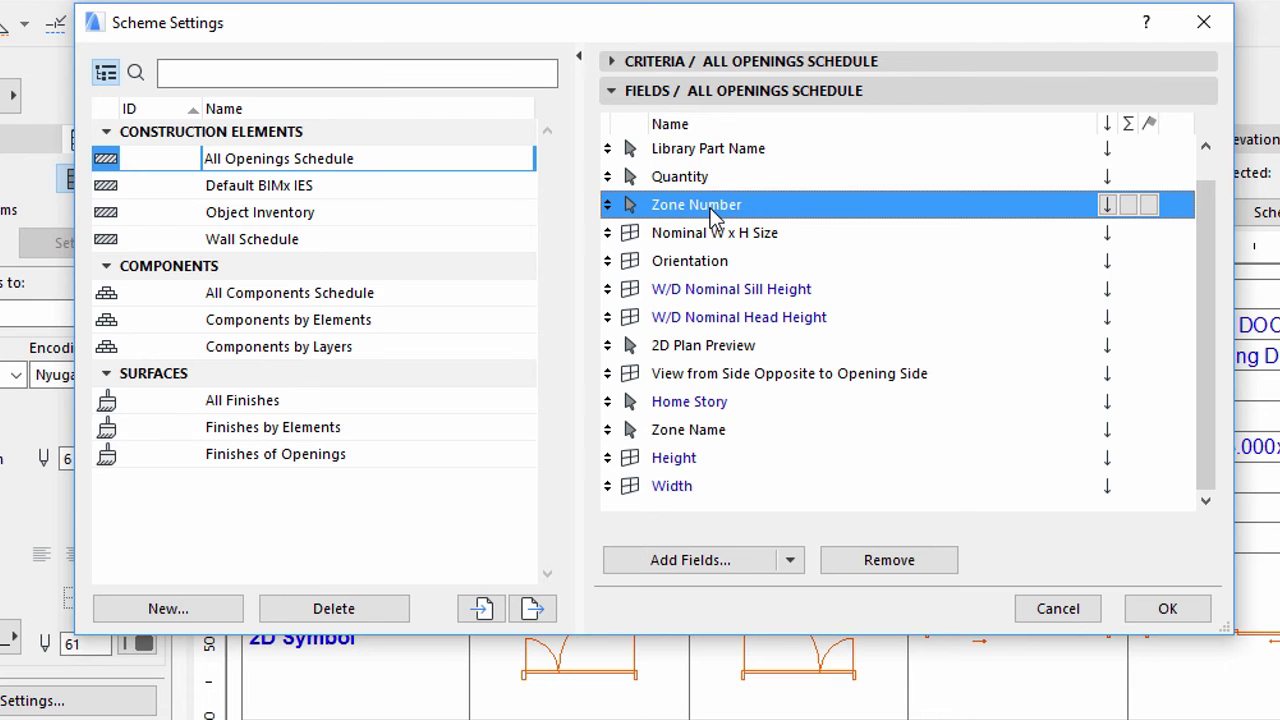
pyautogui.click(858, 566)
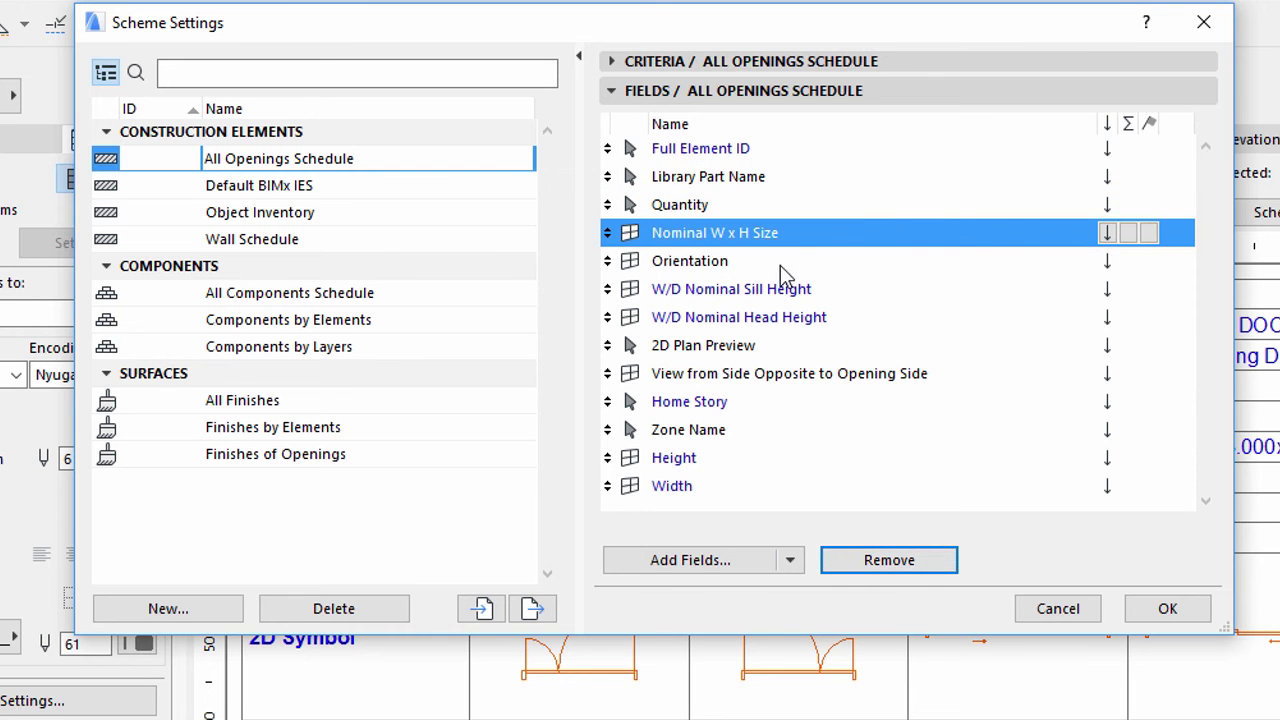
pyautogui.click(866, 577)
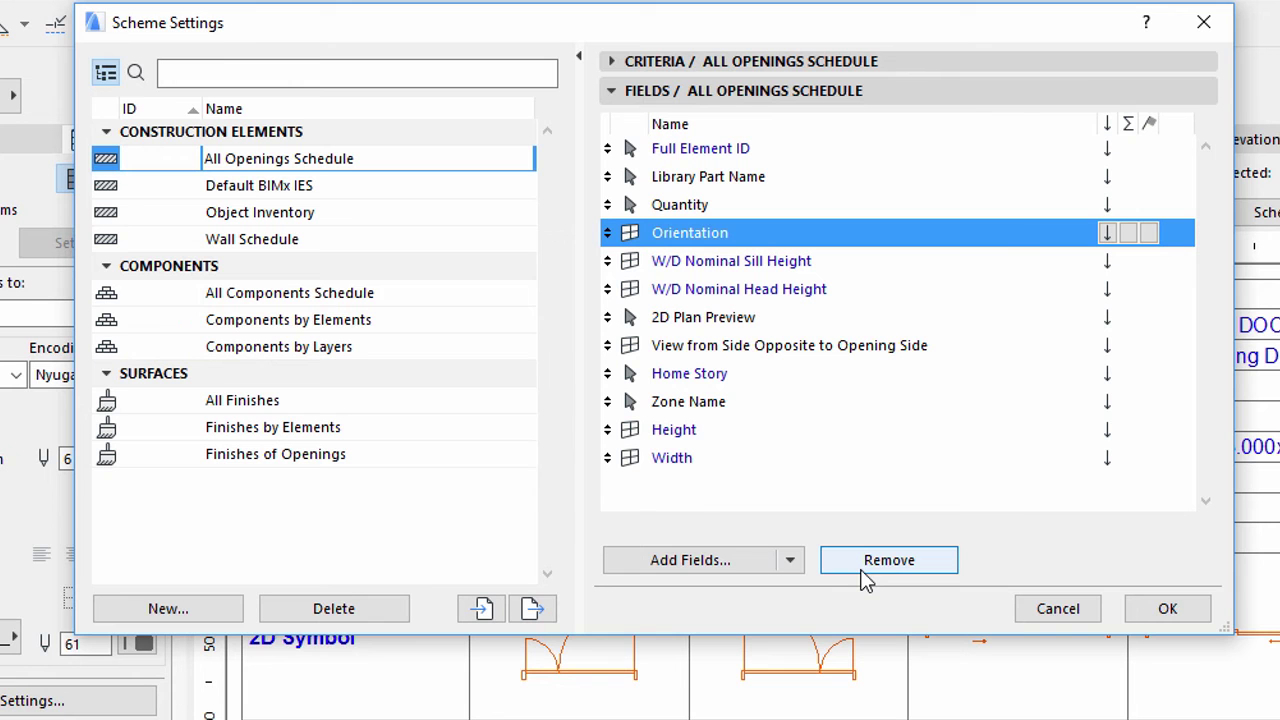
# Move Width and Height below Library Part Name and Orientation to the end.
pyautogui.click(658, 463)
pyautogui.moveTo(607, 457)
pyautogui.mouseDown()
pyautogui.moveTo(622, 400)
pyautogui.moveTo(625, 204)
pyautogui.mouseUp()
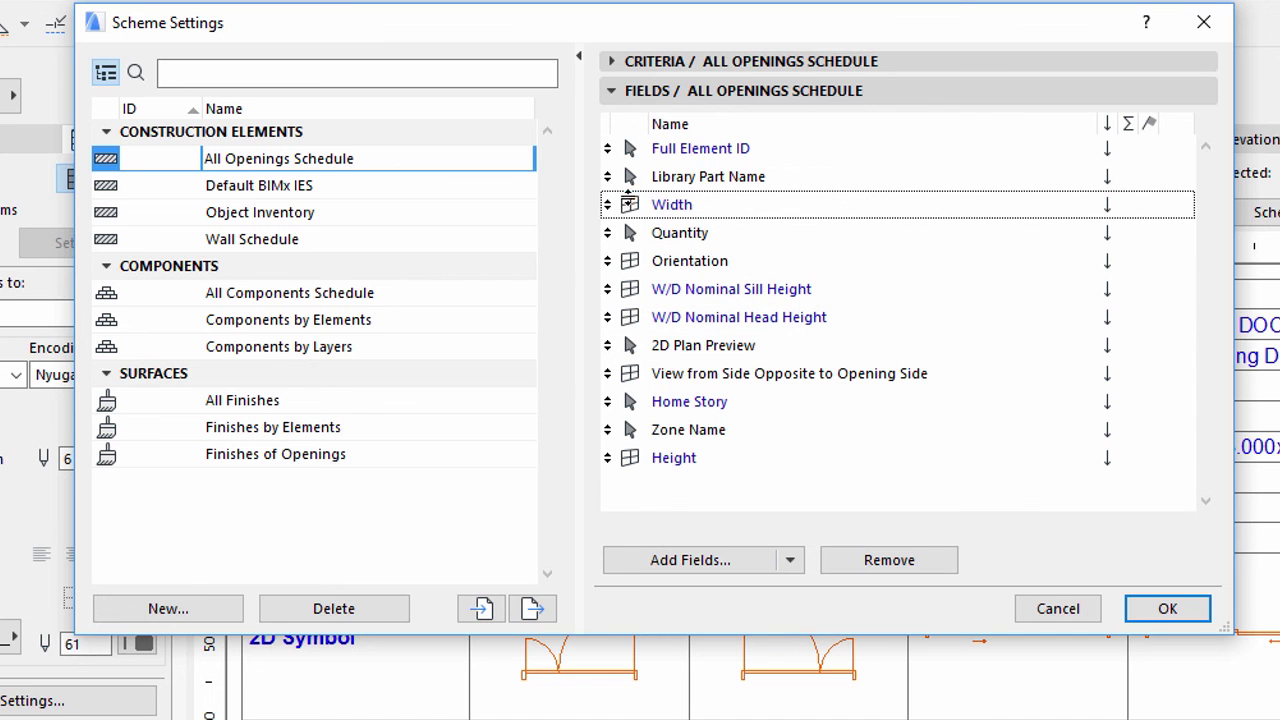
pyautogui.click(628, 204)
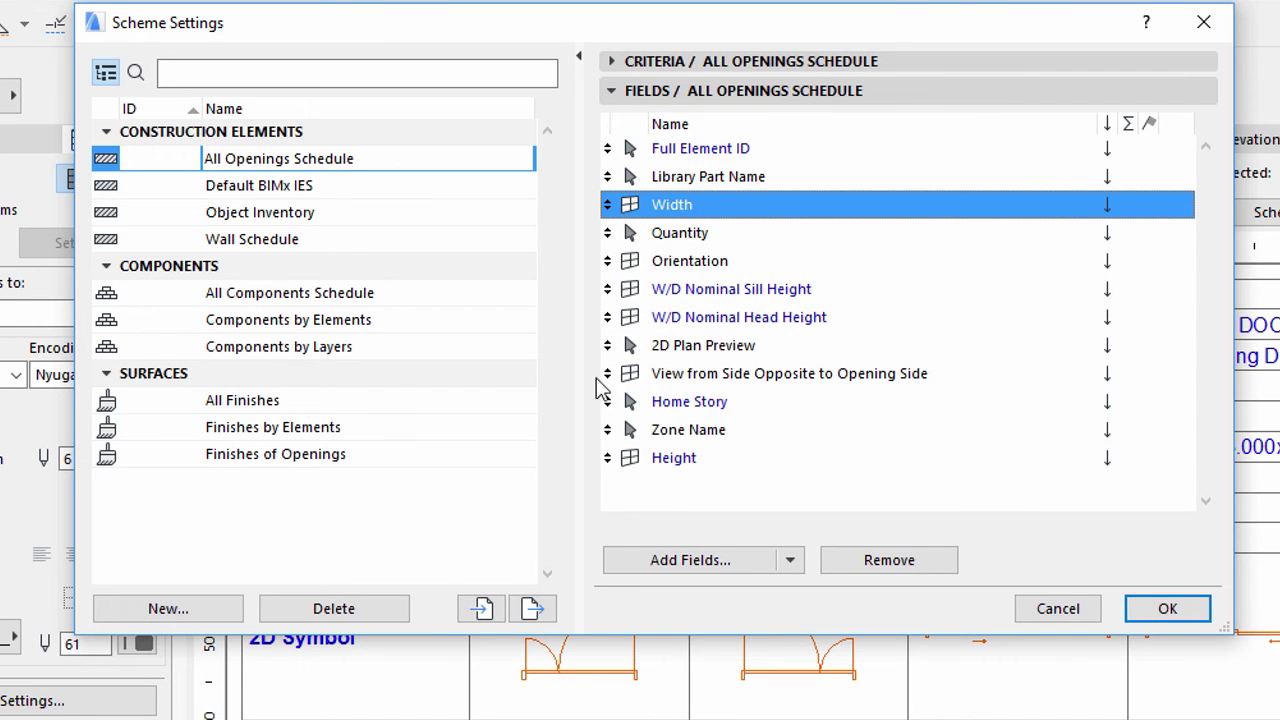
pyautogui.click(700, 460)
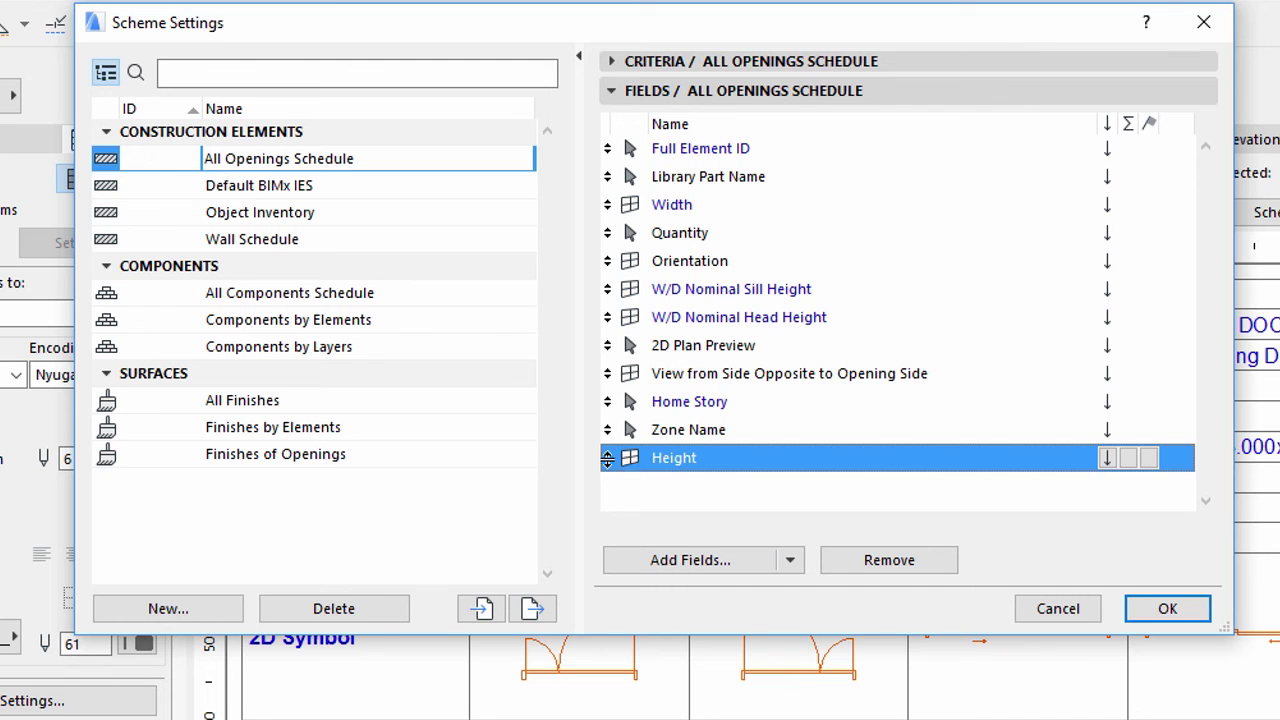
pyautogui.moveTo(627, 458); pyautogui.dragTo(630, 232)
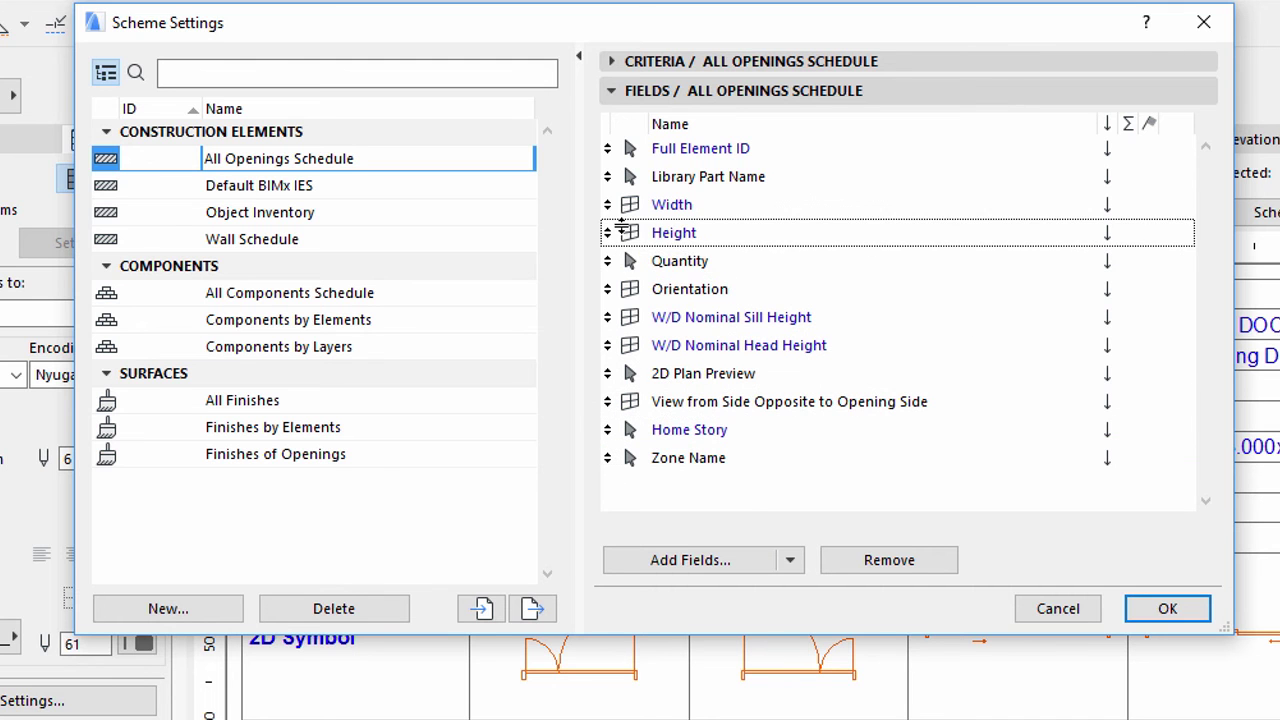
pyautogui.click(698, 296)
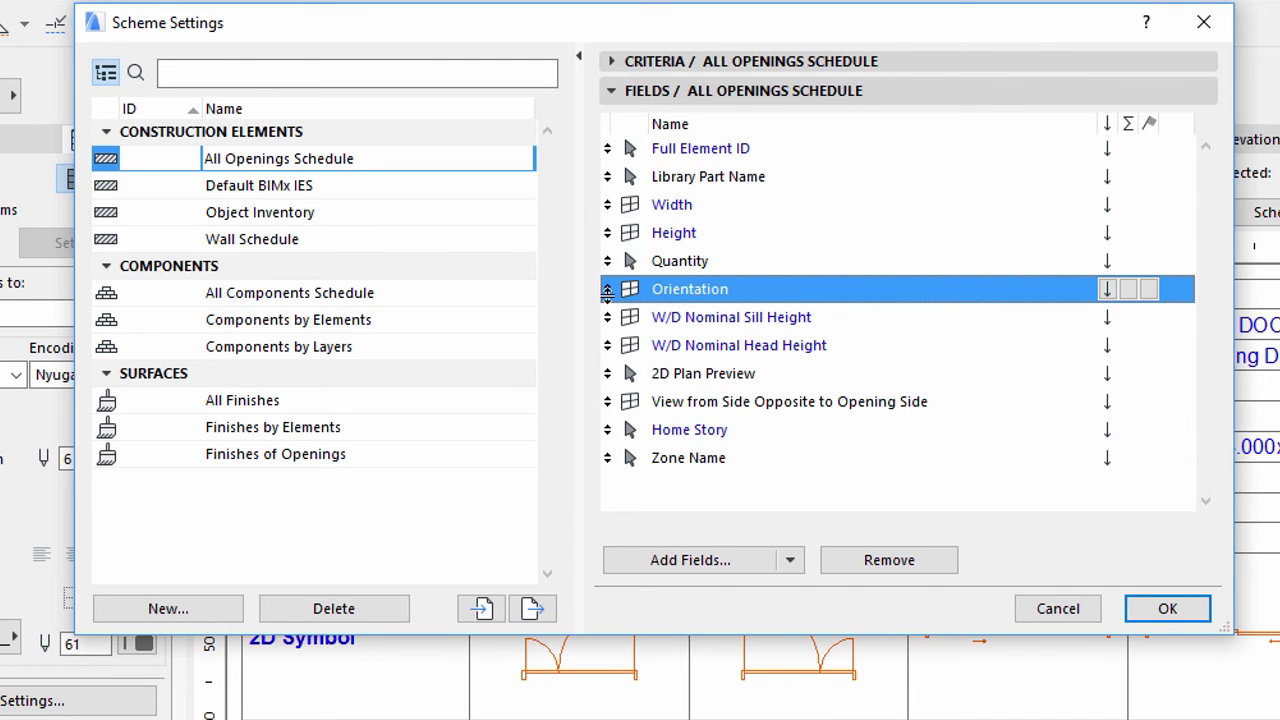
pyautogui.moveTo(607, 289); pyautogui.dragTo(612, 458)
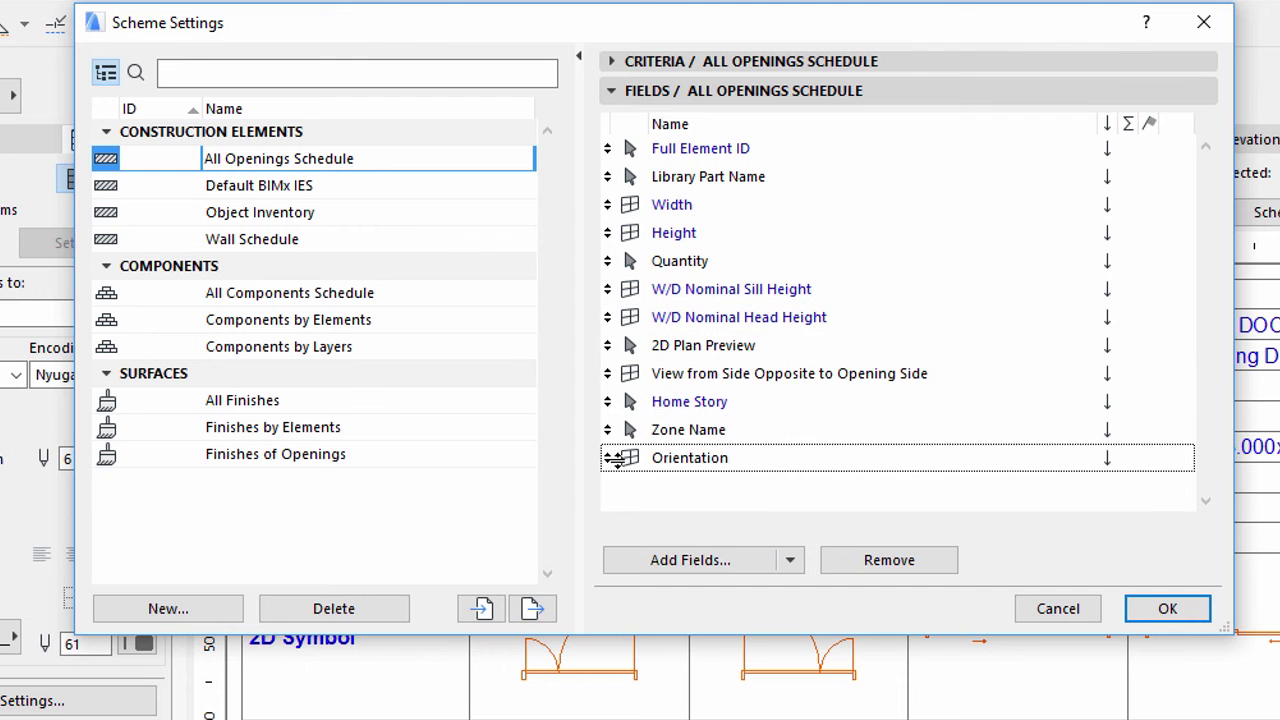
pyautogui.click(1163, 618)
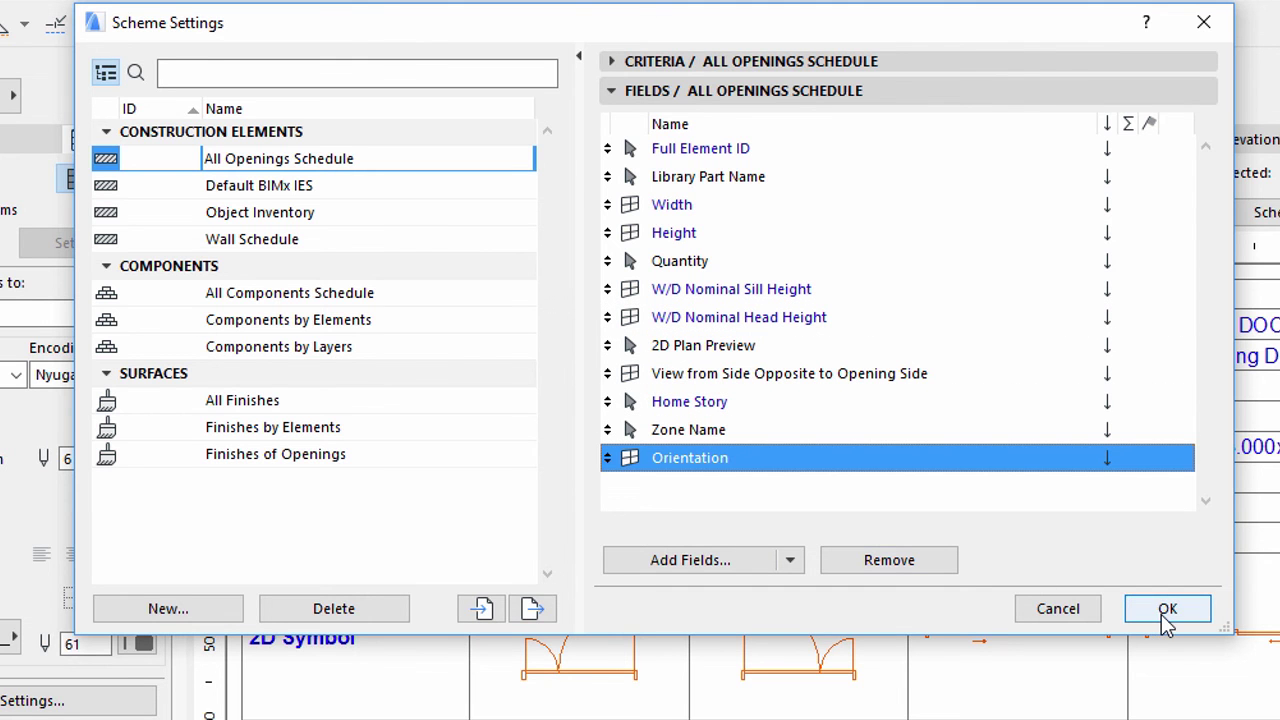
# Apply the field changes and change pocket door DOO-005's width from 0.90 to 1.00.
pyautogui.click(1167, 618)
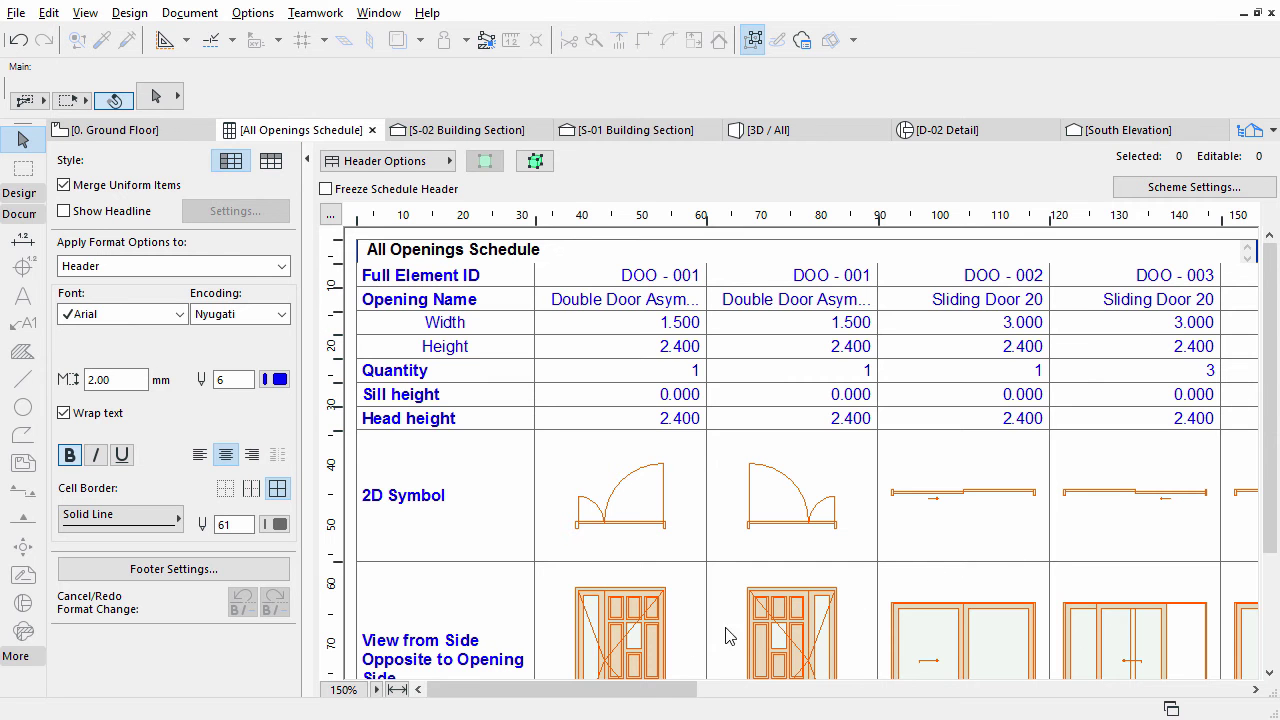
pyautogui.moveTo(651, 690); pyautogui.dragTo(855, 697)
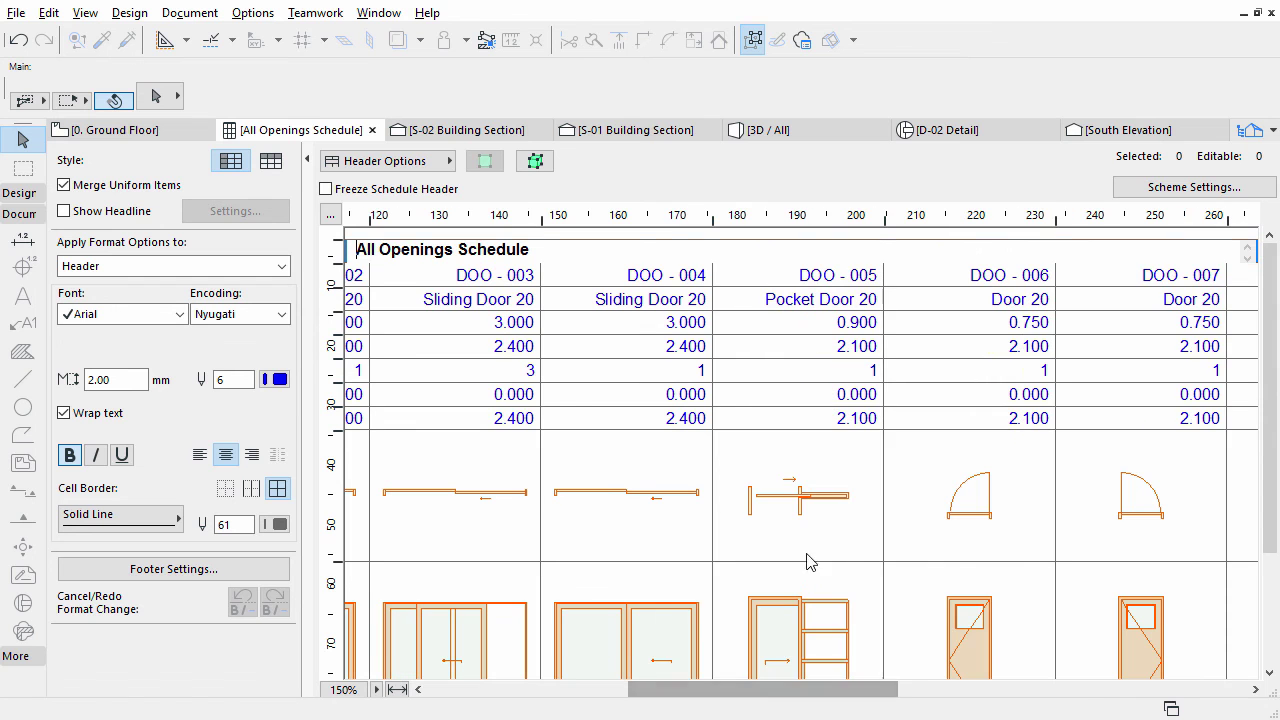
pyautogui.click(801, 299)
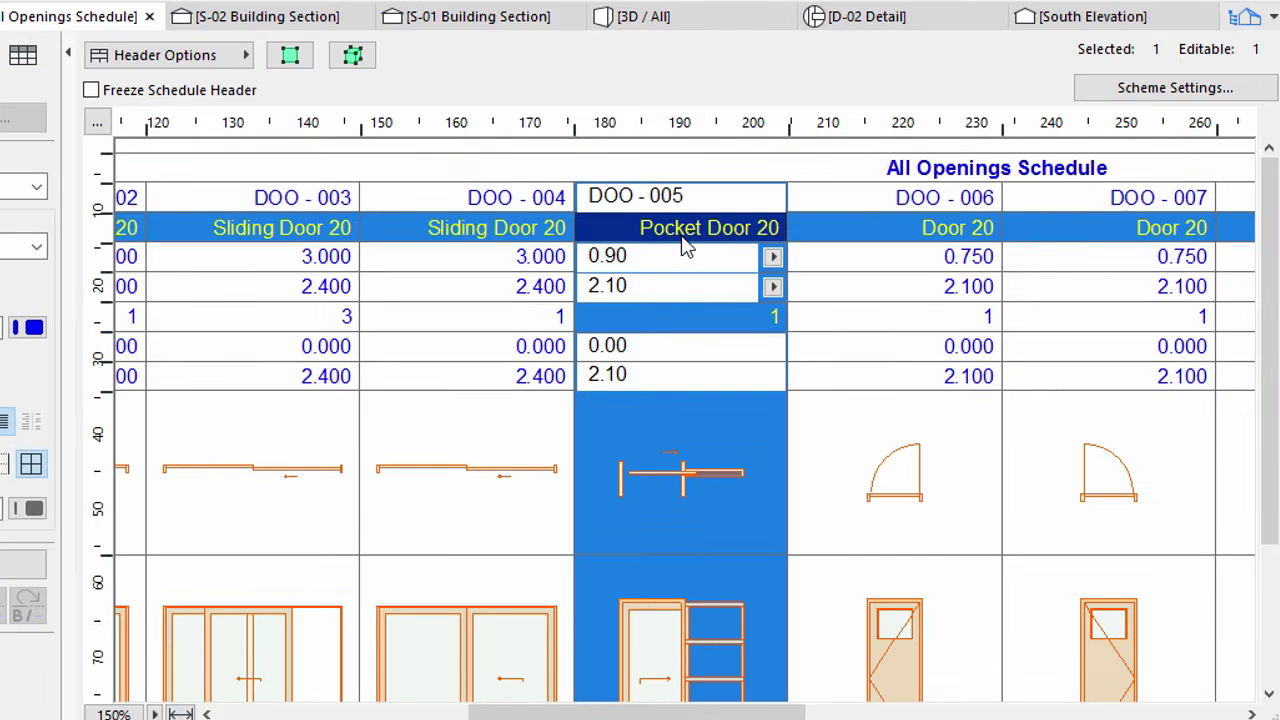
pyautogui.click(683, 263)
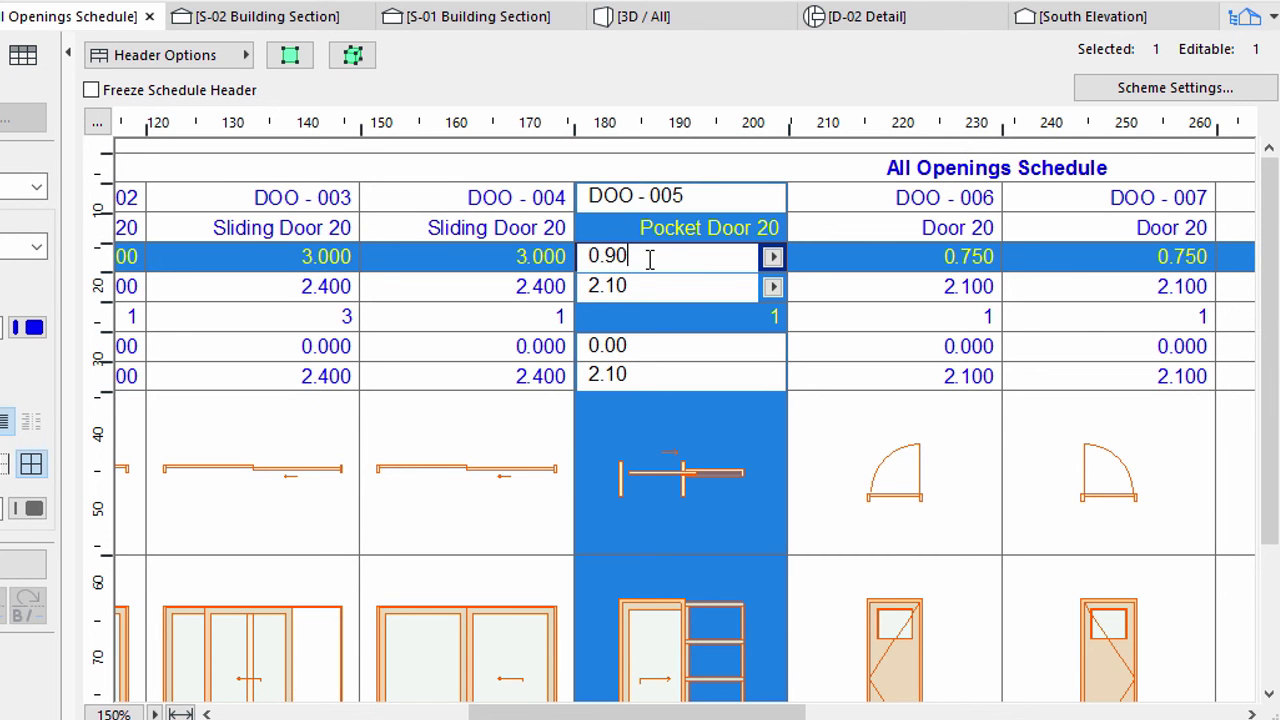
pyautogui.moveTo(650, 258); pyautogui.dragTo(573, 250)
pyautogui.write('1.00')
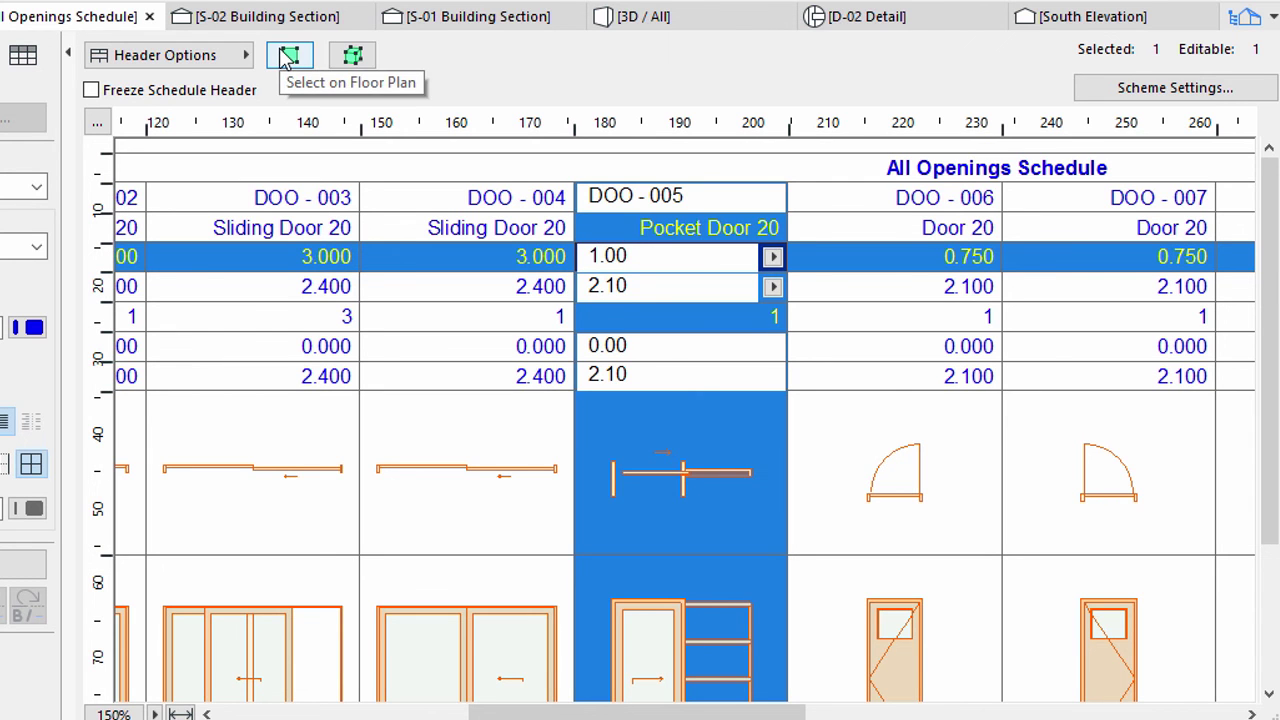
# Commit the 1.00 width, view the door on the floor plan, then reopen the schedule.
pyautogui.click(287, 56)
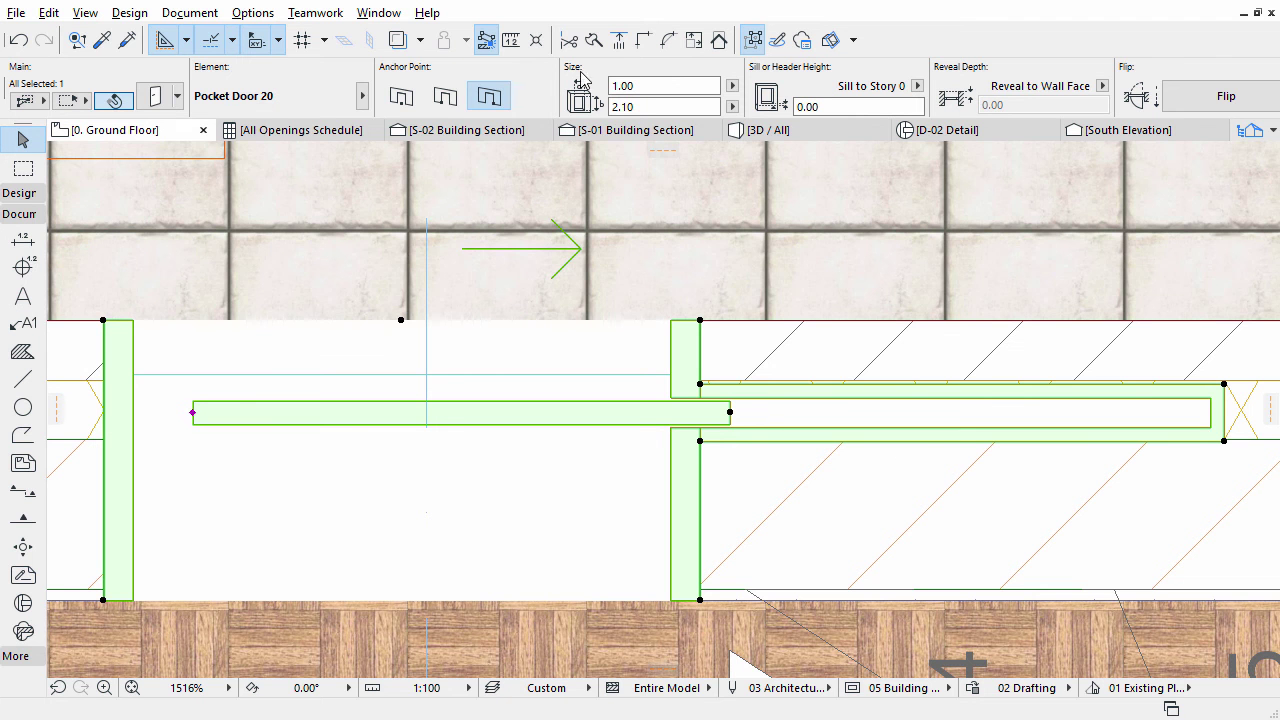
pyautogui.click(380, 14)
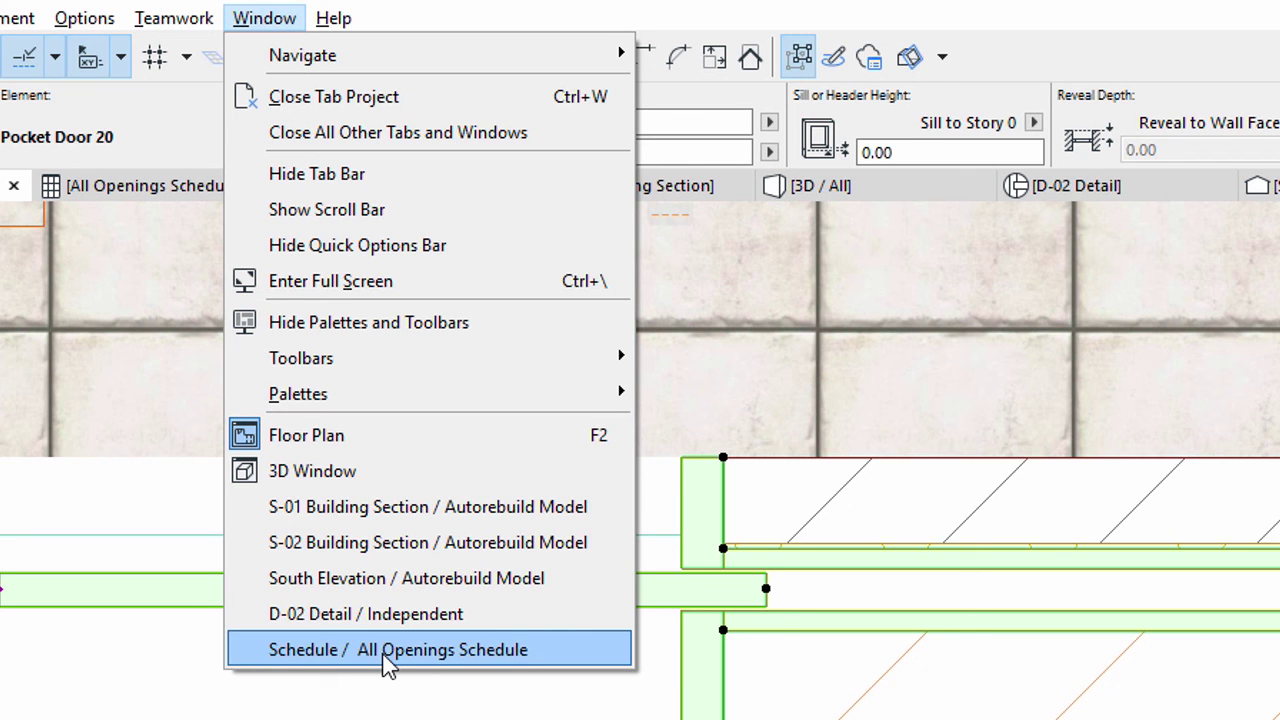
pyautogui.click(385, 652)
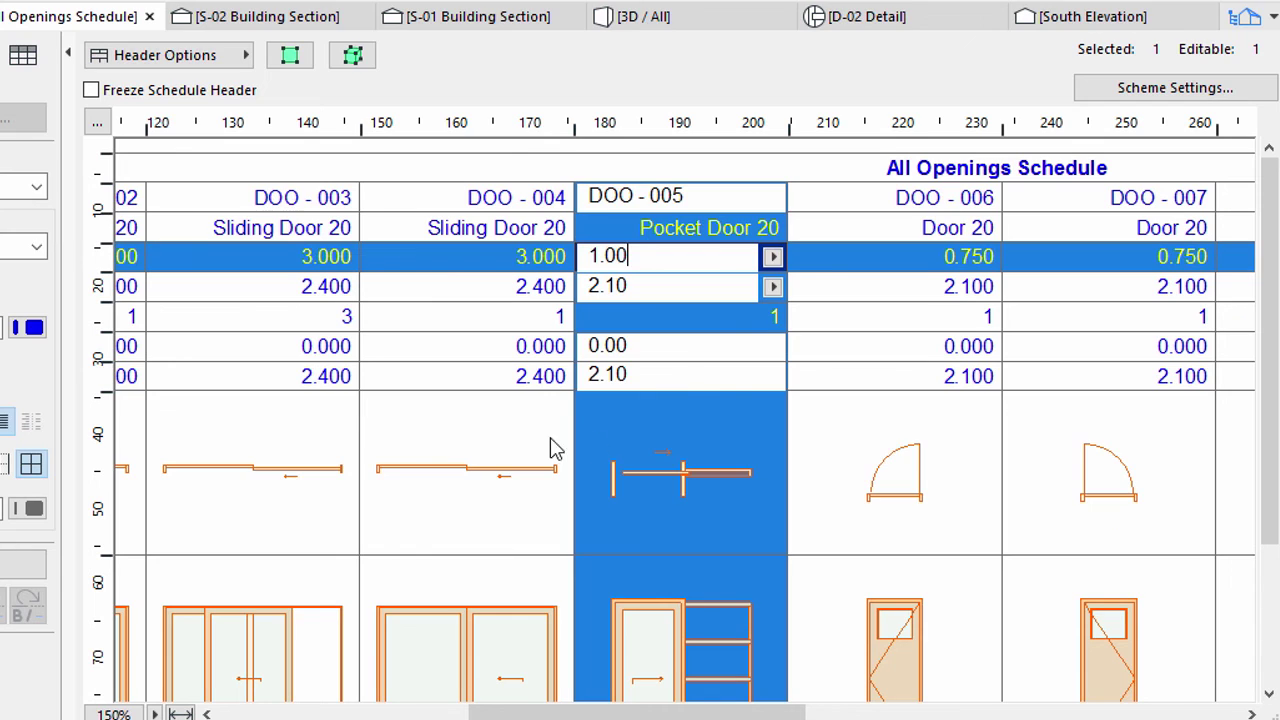
# Open DOO-005's 2D Symbol cell in the Element Preview for annotation.
pyautogui.click(640, 444)
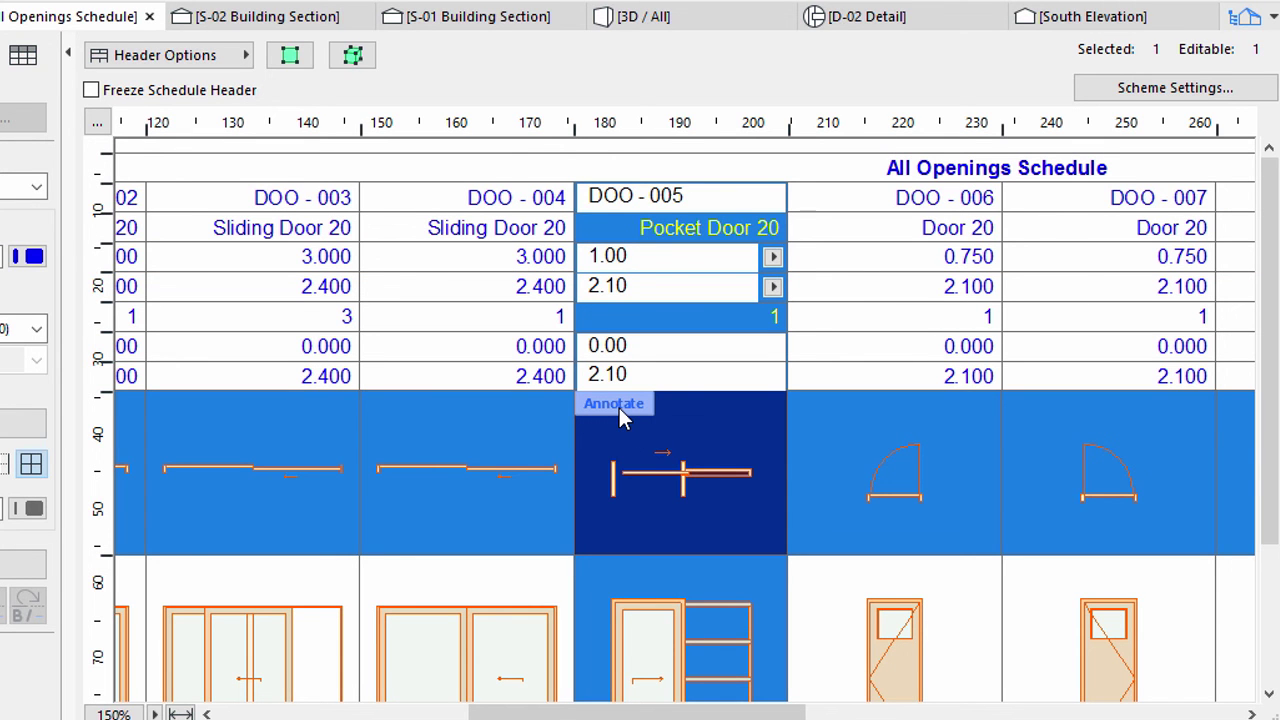
pyautogui.click(617, 405)
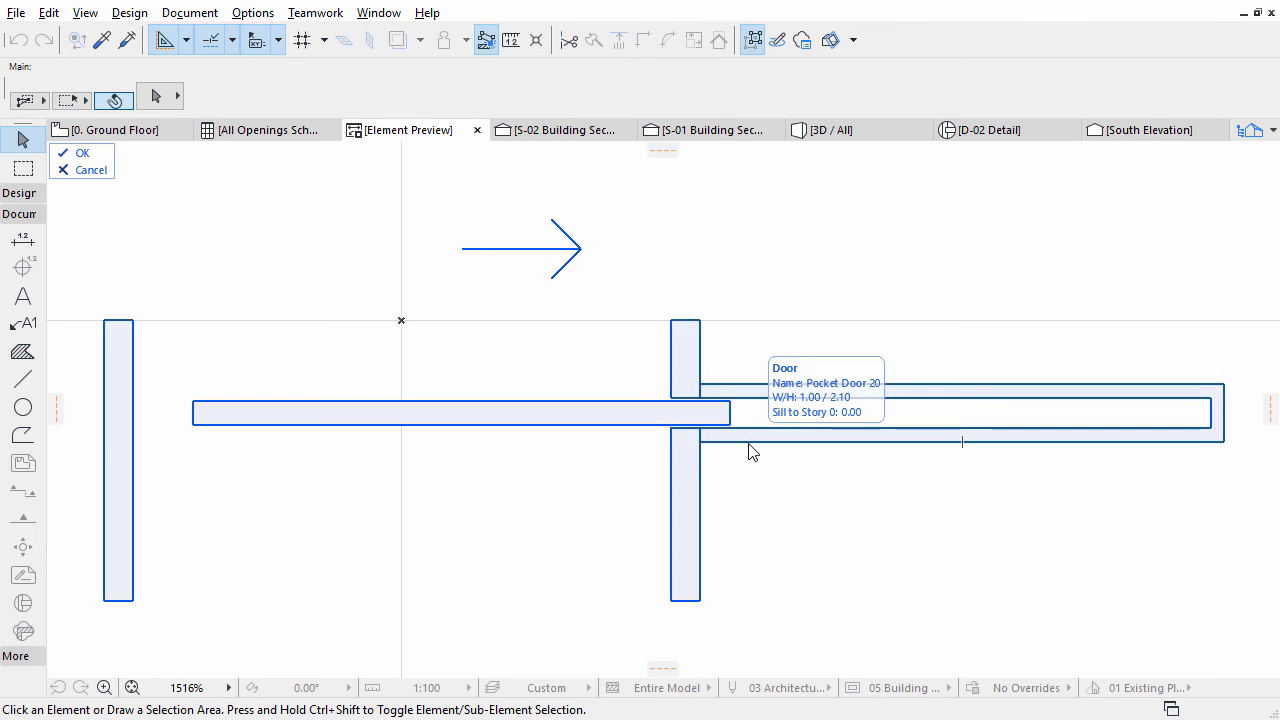
# Add a 1.000 and 0.878 dimension chain across the pocket door symbol's corners, placed below it.
pyautogui.click(18, 243)
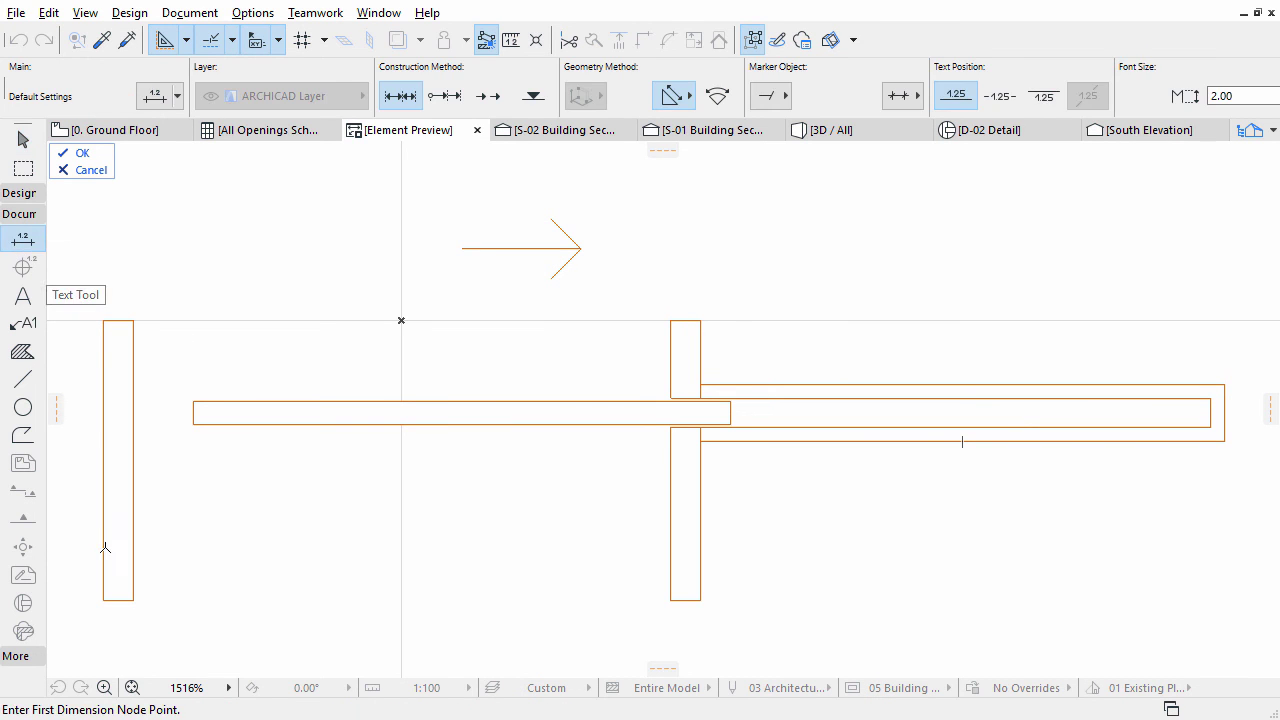
pyautogui.click(102, 597)
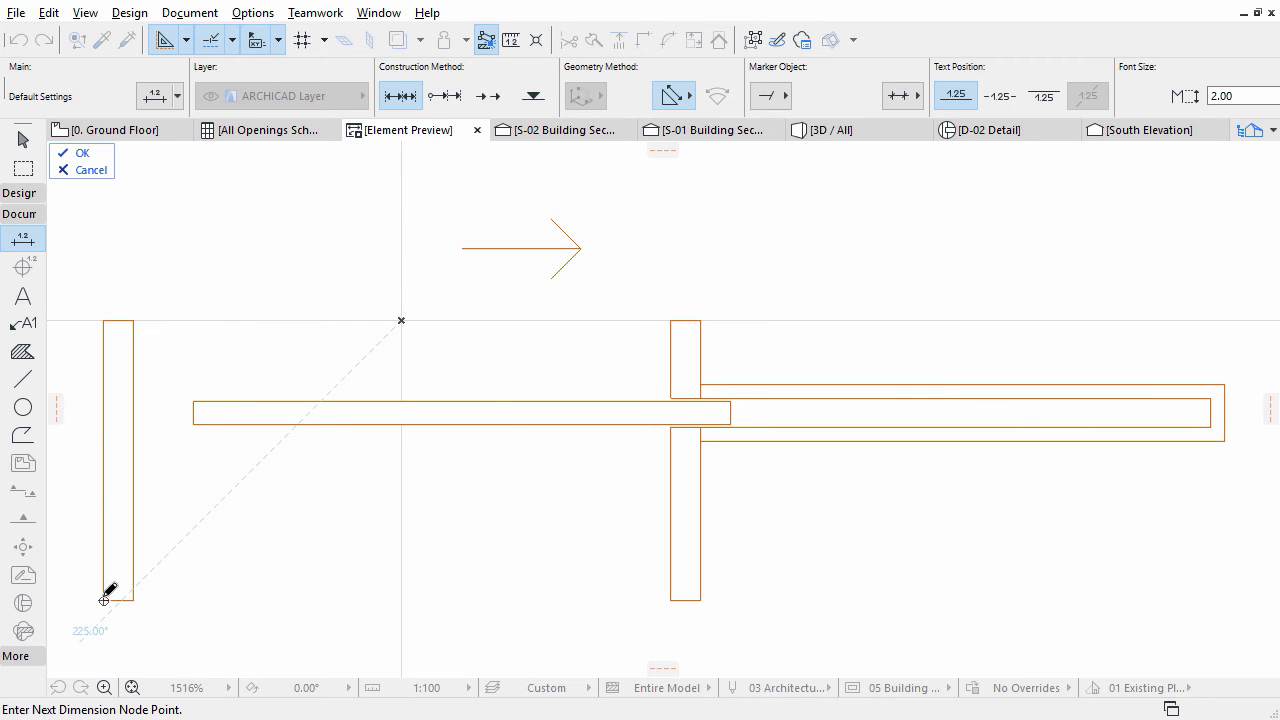
pyautogui.click(701, 600)
pyautogui.click(1225, 440)
pyautogui.doubleClick(606, 540)
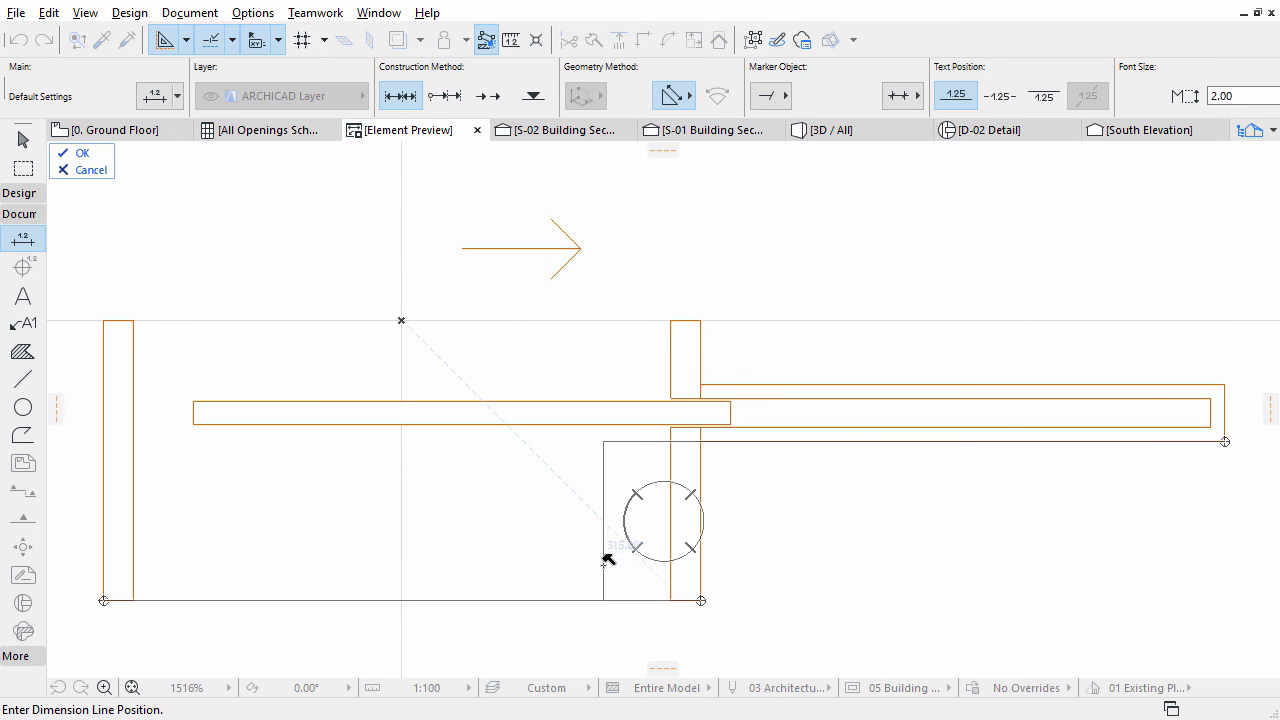
pyautogui.click(637, 621)
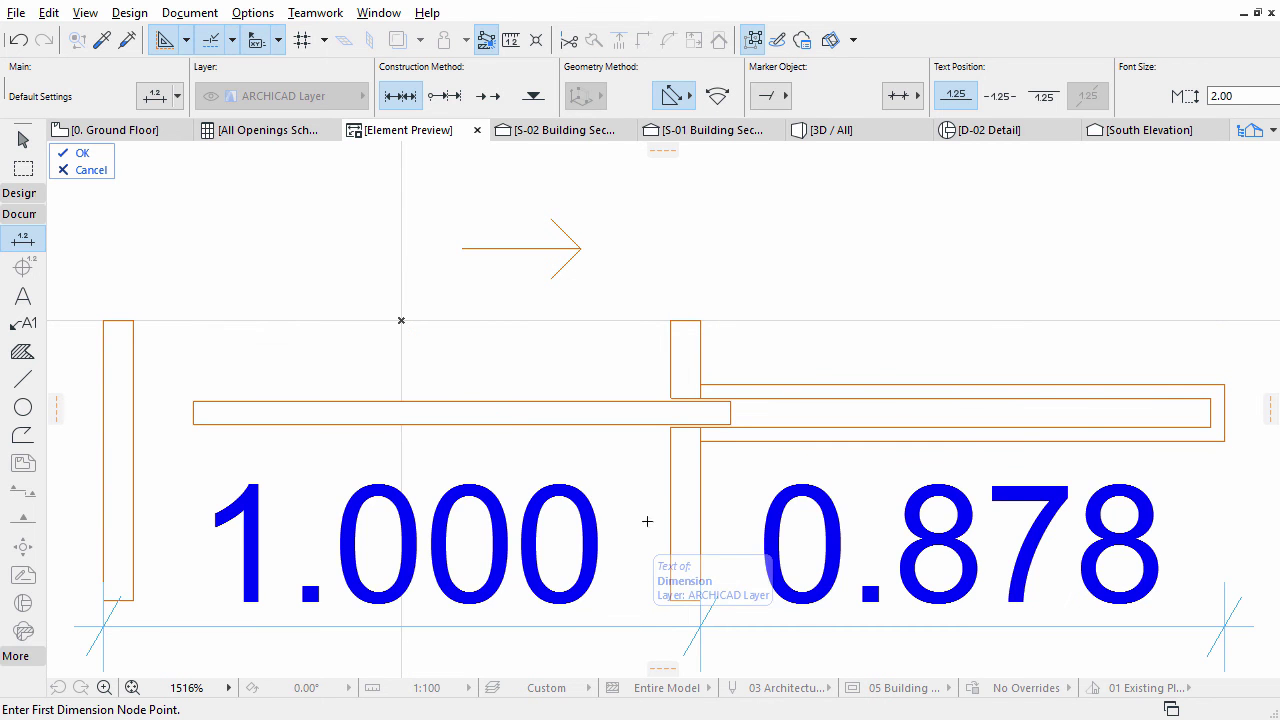
# Check the new dimensions and accept the annotated symbol to return to the All Openings Schedule.
pyautogui.scroll(-3, 651, 515)
pyautogui.moveTo(653, 508); pyautogui.dragTo(634, 423, button='middle')
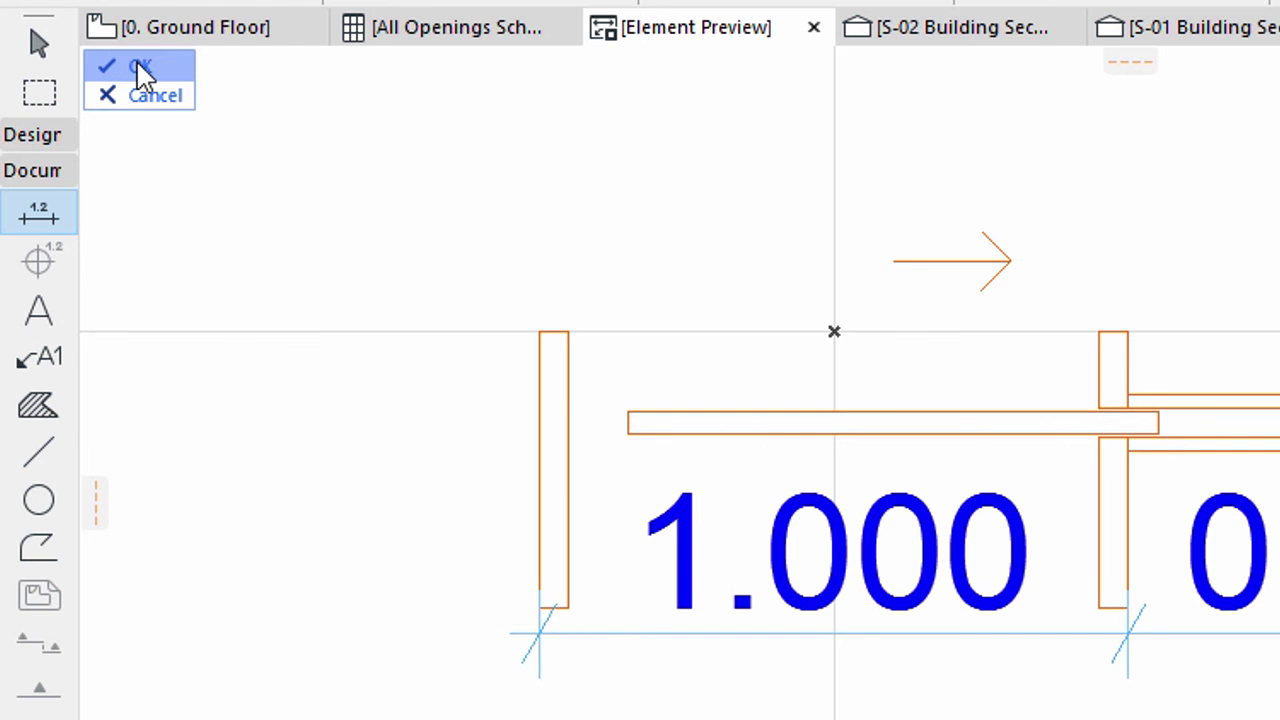
pyautogui.click(139, 67)
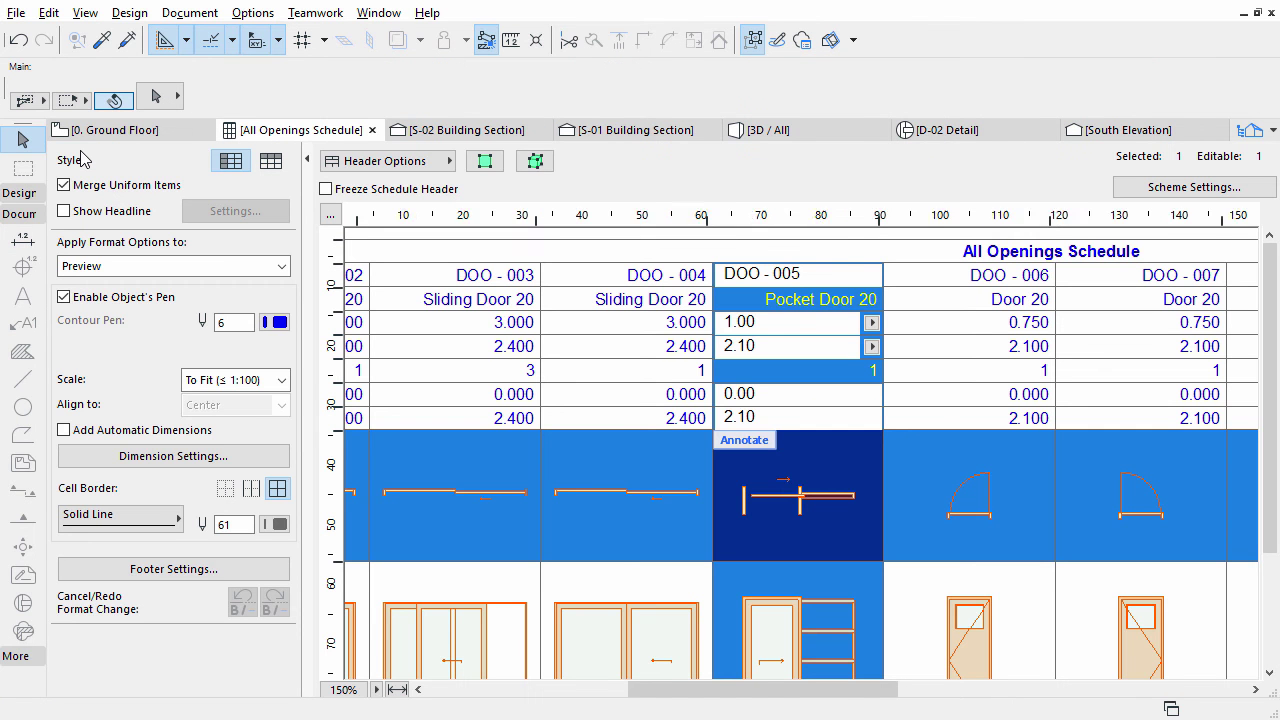